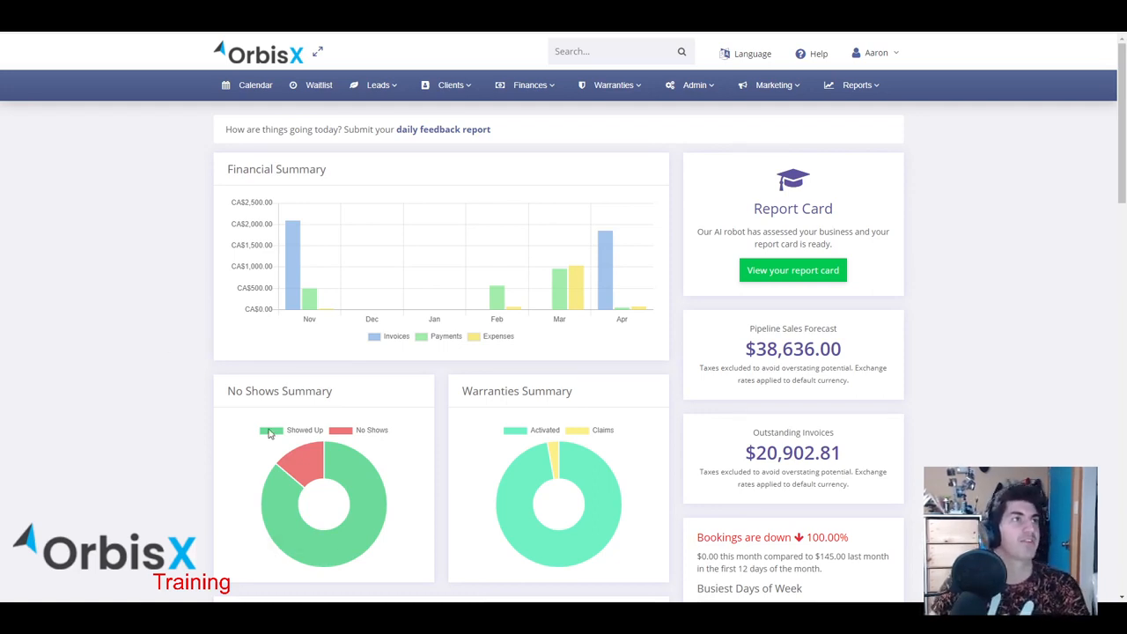
# Open the Settings & Options page of the admin area
pyautogui.click(46, 25)
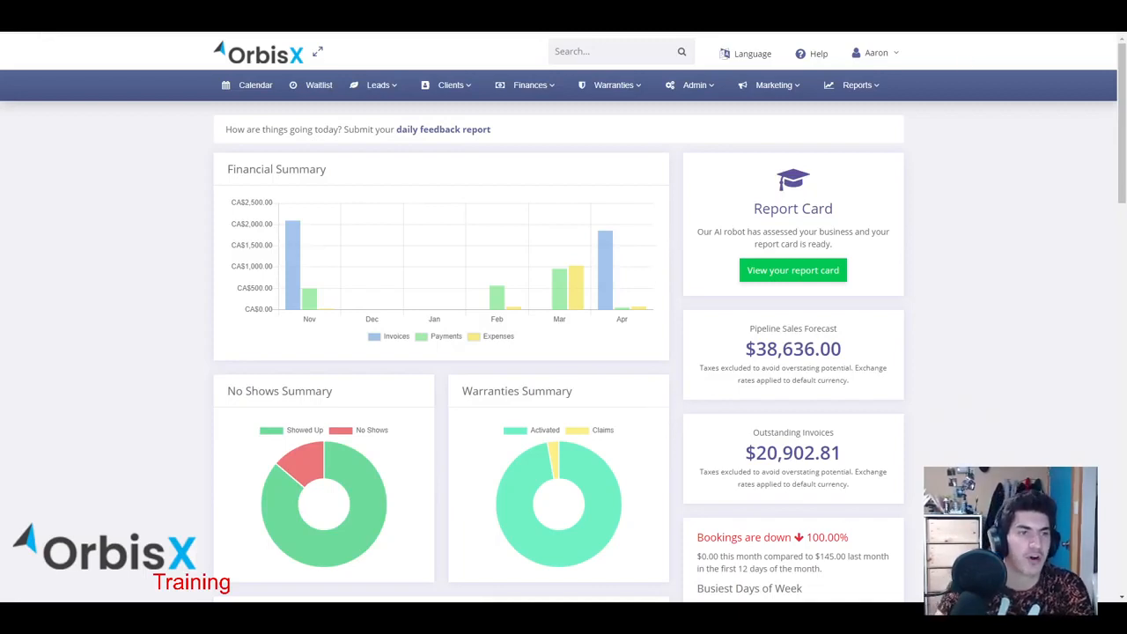
pyautogui.click(694, 86)
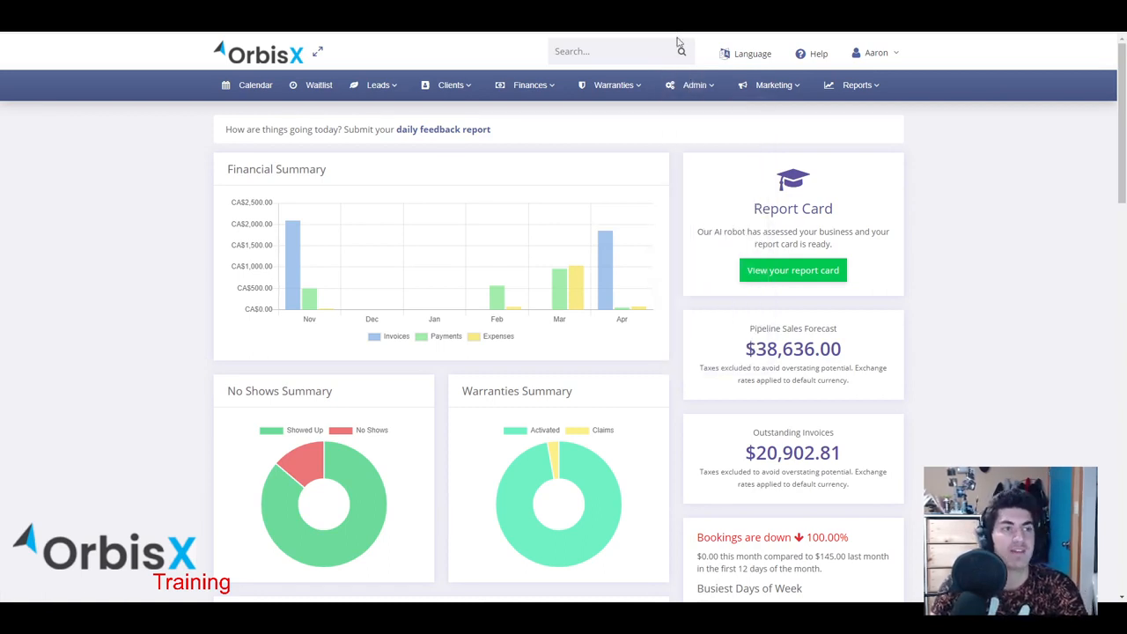
pyautogui.moveTo(683, 88)
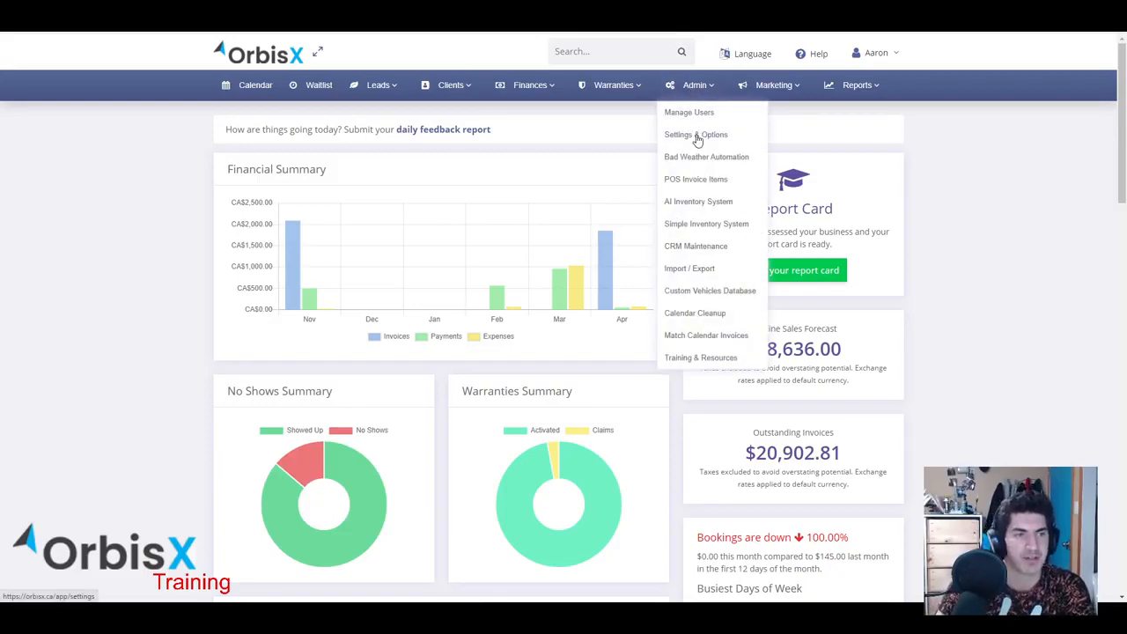
pyautogui.click(697, 137)
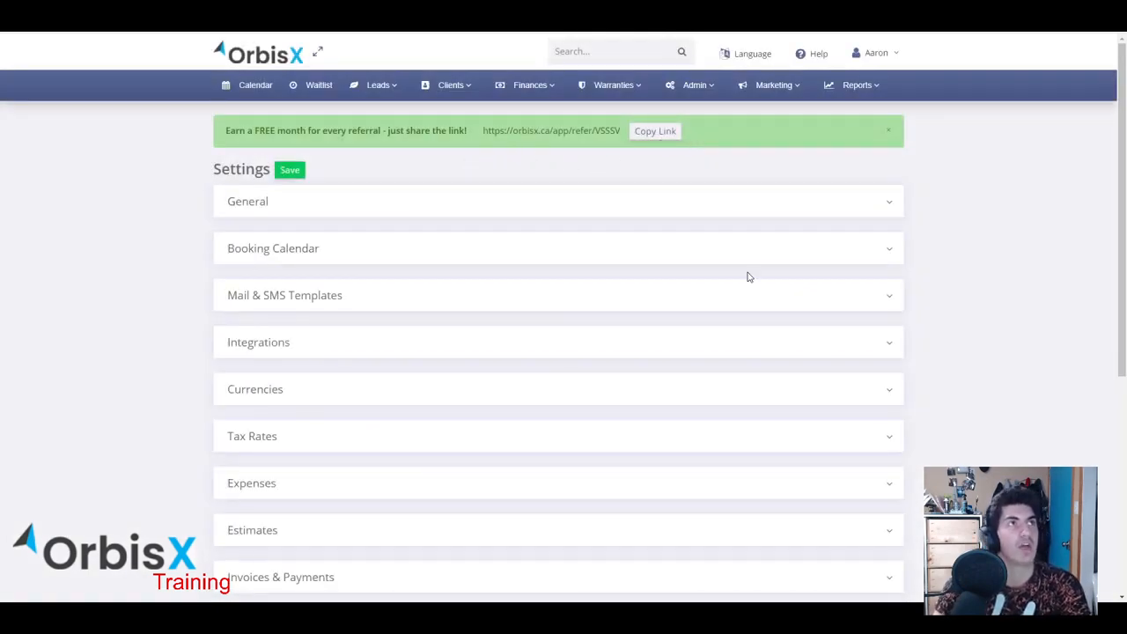
# Expand the Integrations settings and look over the Stripe, Twilio, Tawk.to and CARFAX sections
pyautogui.scroll(-2, 419, 188)
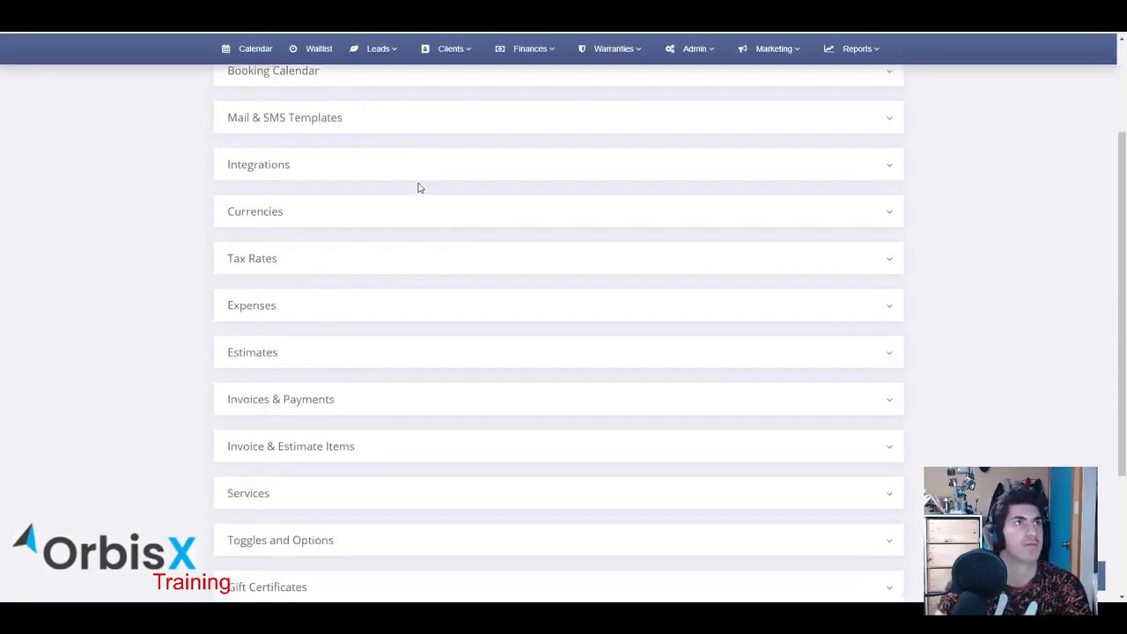
pyautogui.scroll(-3, 419, 187)
pyautogui.scroll(1, 420, 190)
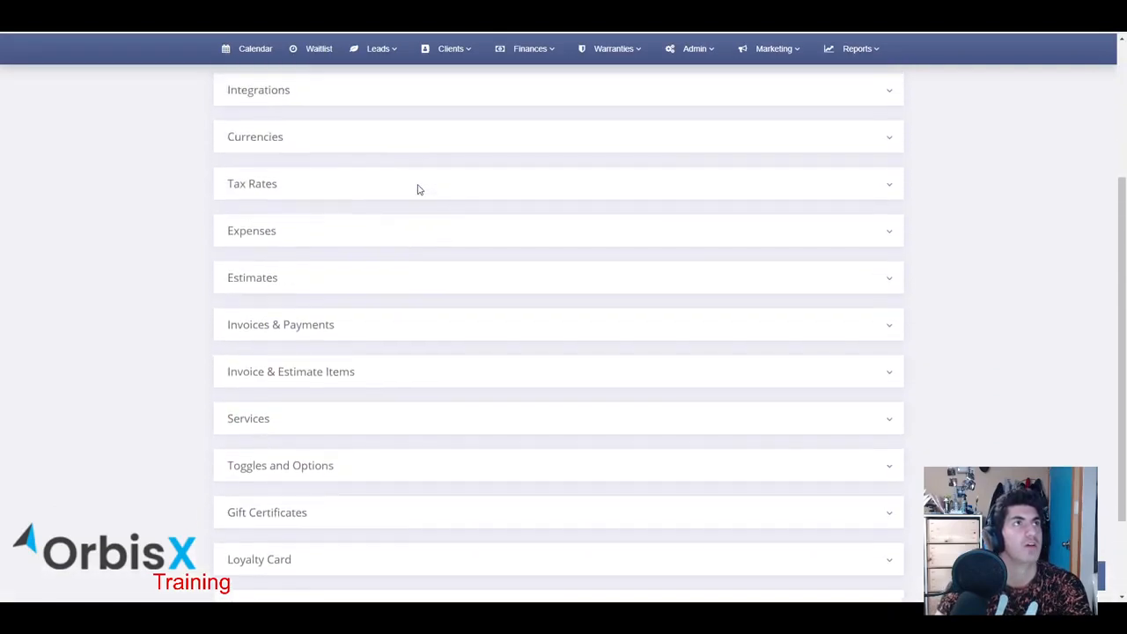
pyautogui.scroll(3, 413, 192)
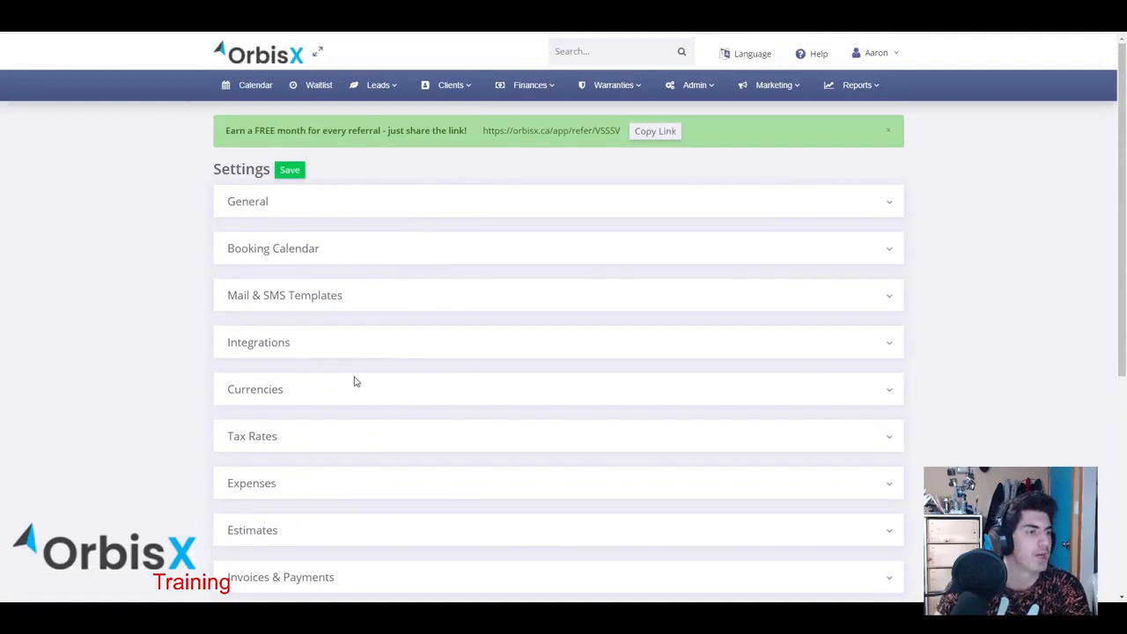
pyautogui.click(374, 339)
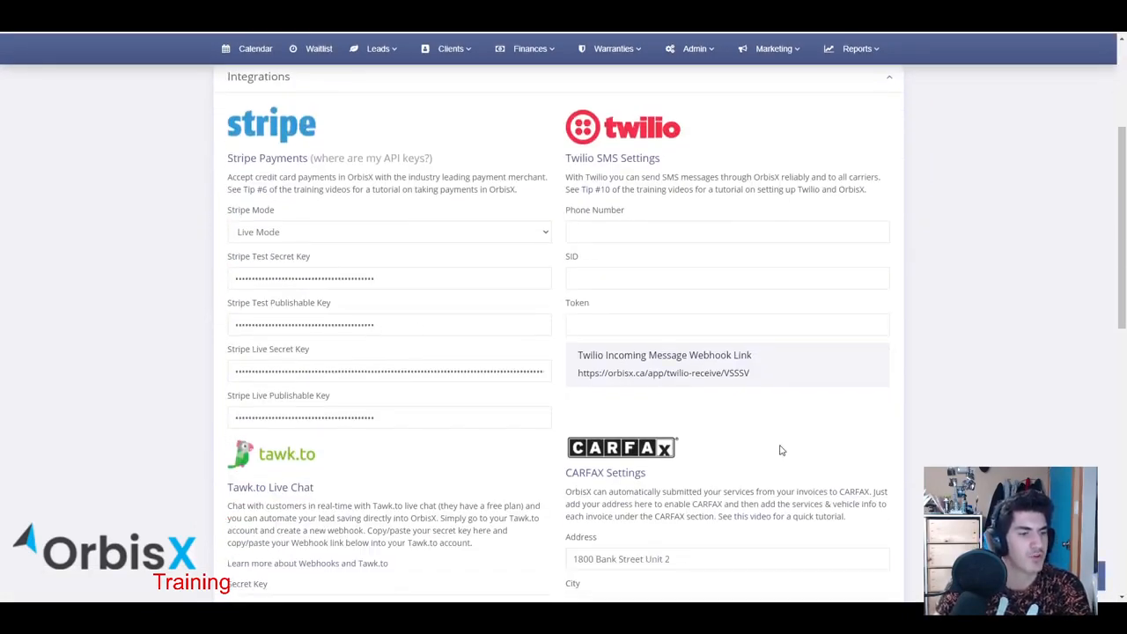
pyautogui.scroll(-2, 781, 450)
pyautogui.scroll(-1, 580, 288)
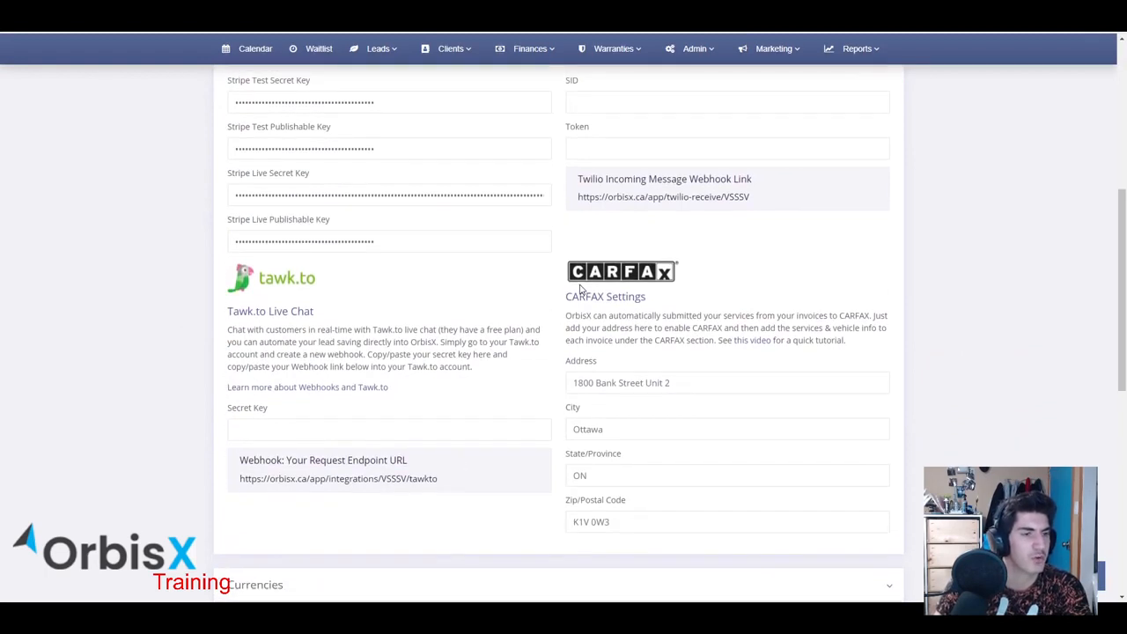
pyautogui.scroll(3, 684, 438)
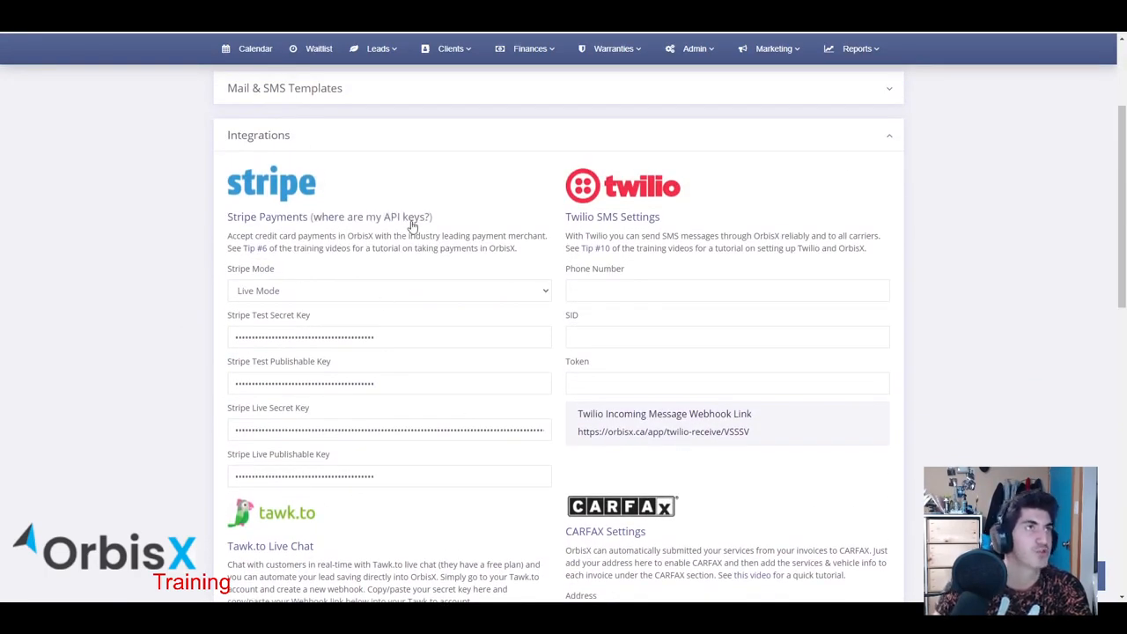
# Set the Stripe Mode to Test Mode
pyautogui.moveTo(386, 343); pyautogui.dragTo(1, 349)
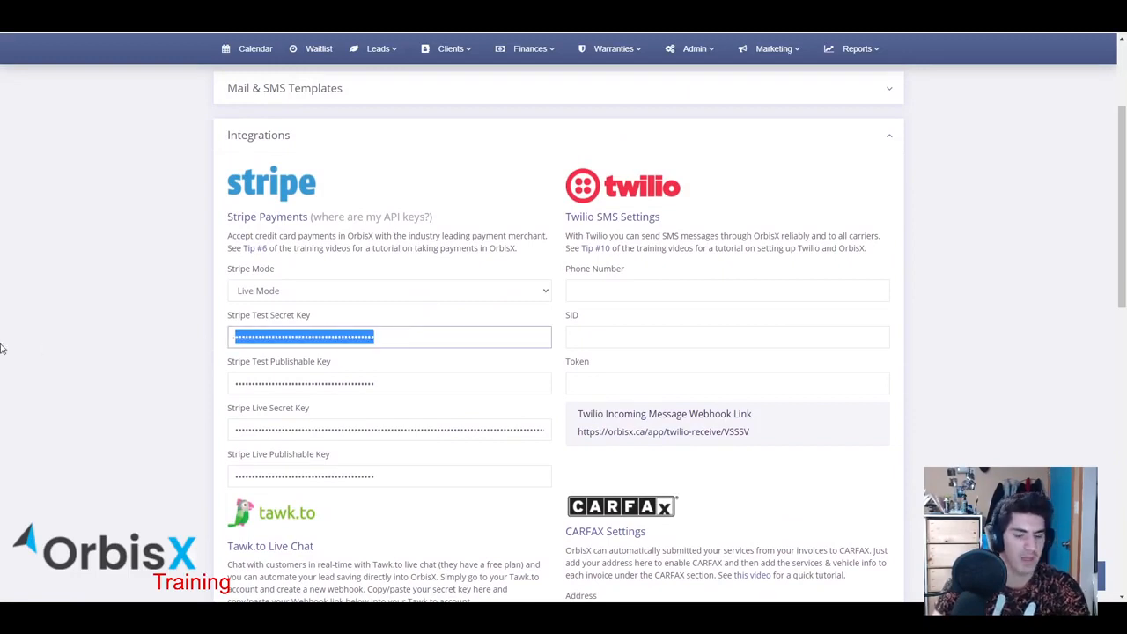
pyautogui.click(440, 342)
pyautogui.click(187, 324)
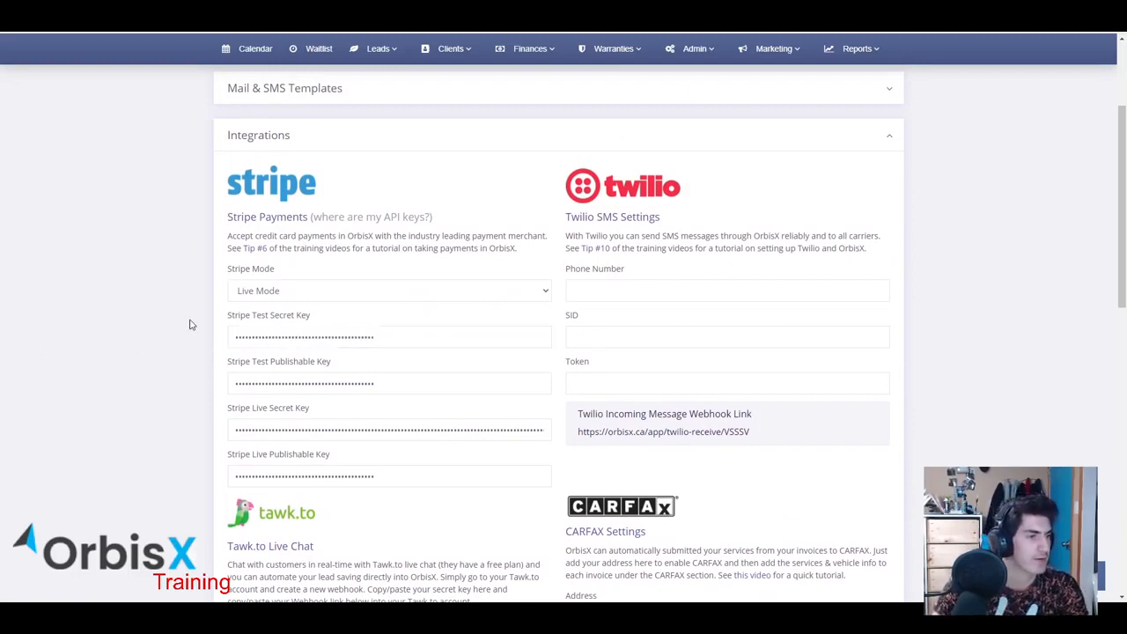
pyautogui.click(230, 289)
pyautogui.click(255, 310)
# Clear the Stripe test and live key fields, both secret and publishable
pyautogui.moveTo(451, 344); pyautogui.dragTo(37, 344)
pyautogui.press('BackSpace')
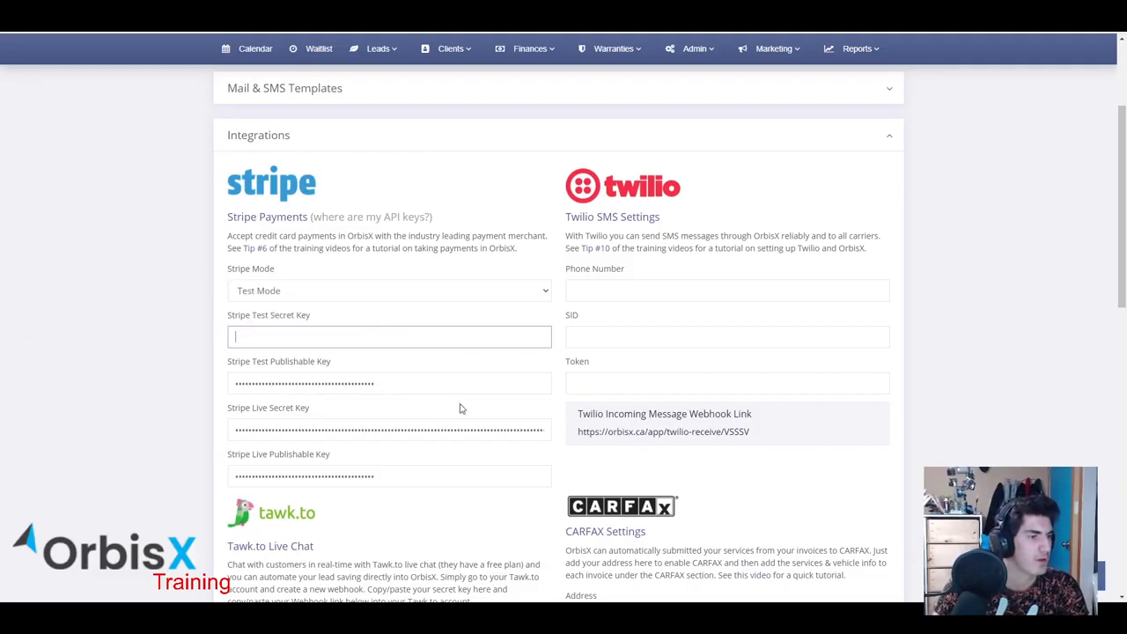
pyautogui.moveTo(462, 388); pyautogui.dragTo(204, 386)
pyautogui.press('BackSpace')
pyautogui.moveTo(525, 430); pyautogui.dragTo(4, 431)
pyautogui.press('BackSpace')
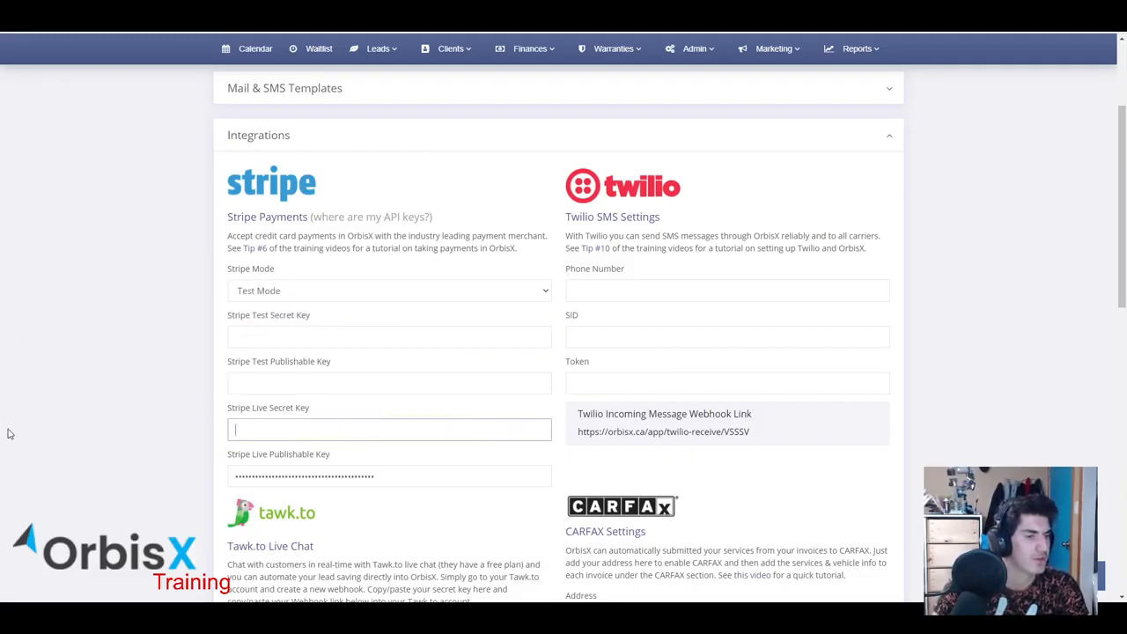
pyautogui.moveTo(468, 482); pyautogui.dragTo(164, 480)
pyautogui.press('BackSpace')
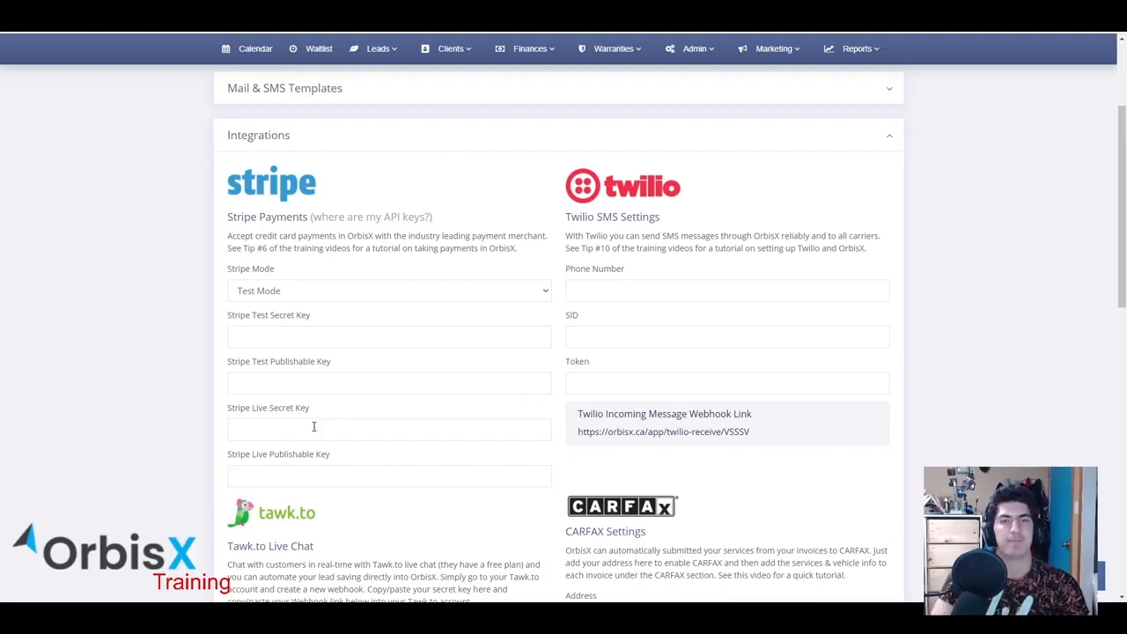
# Review the four empty Stripe key fields and the available Stripe Mode options
pyautogui.click(330, 335)
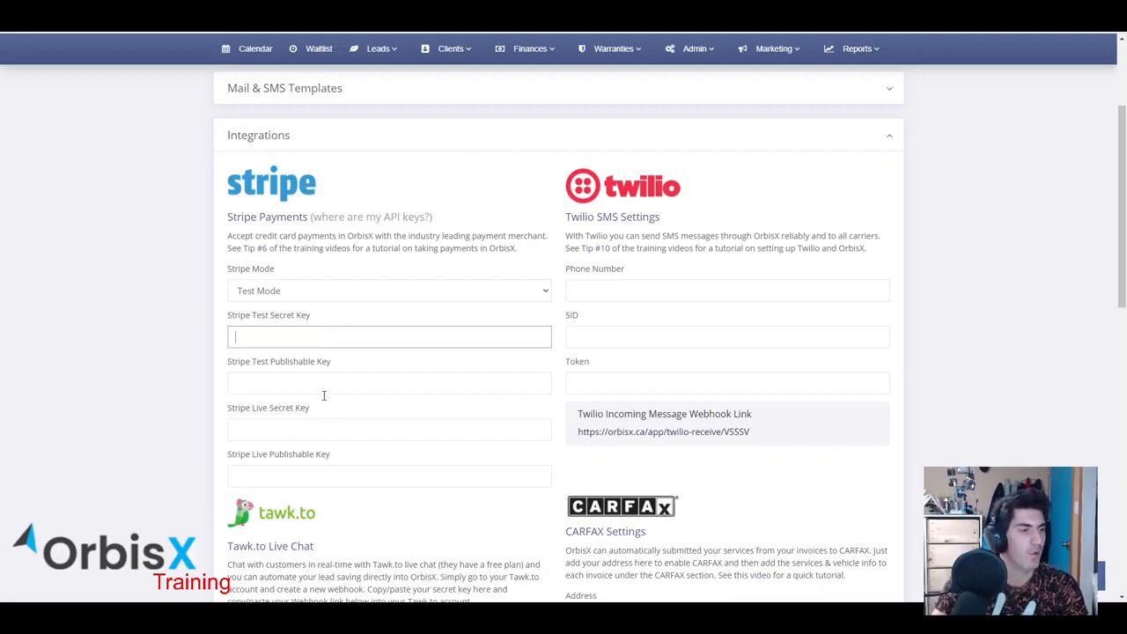
pyautogui.click(323, 388)
pyautogui.click(324, 430)
pyautogui.click(330, 467)
pyautogui.click(320, 300)
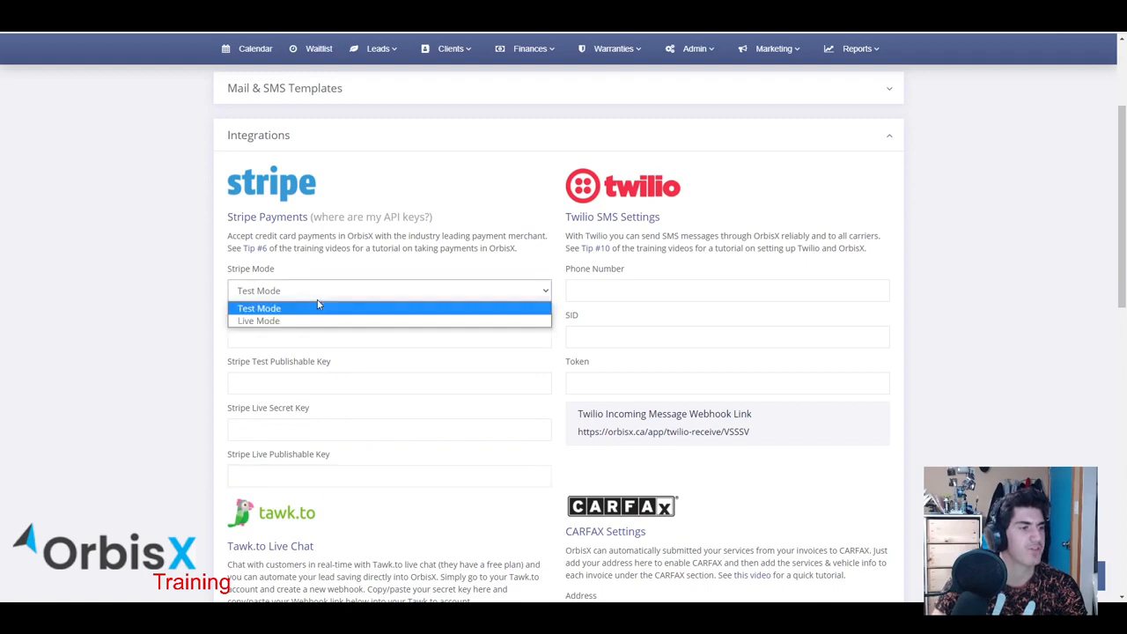
pyautogui.click(308, 297)
pyautogui.moveTo(229, 270); pyautogui.dragTo(272, 269)
pyautogui.click(267, 277)
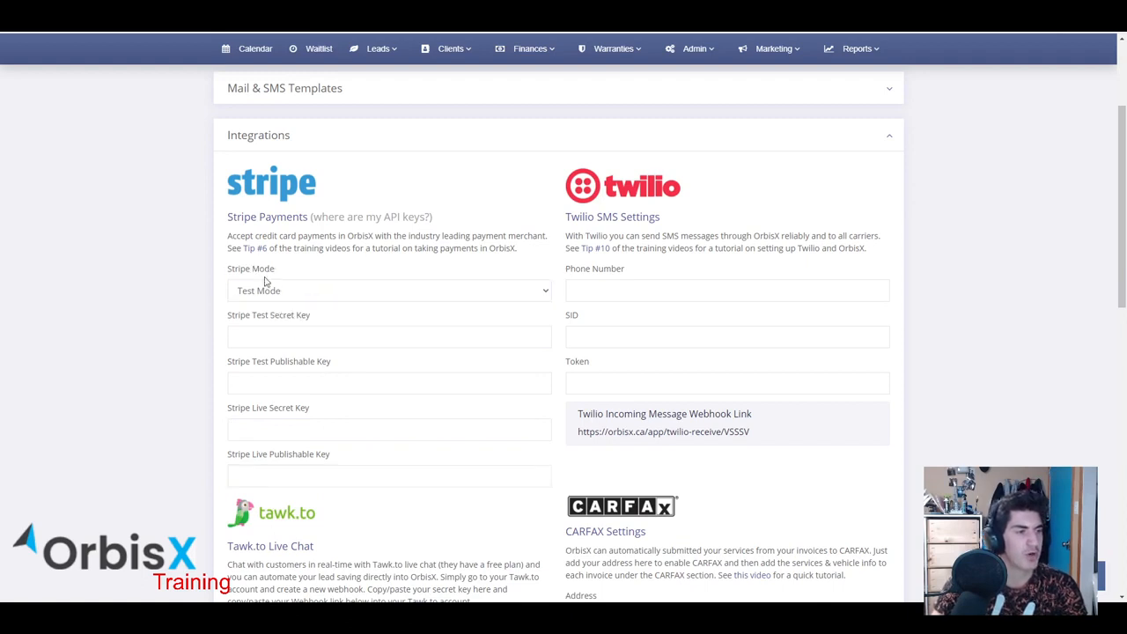
pyautogui.click(268, 294)
pyautogui.click(268, 296)
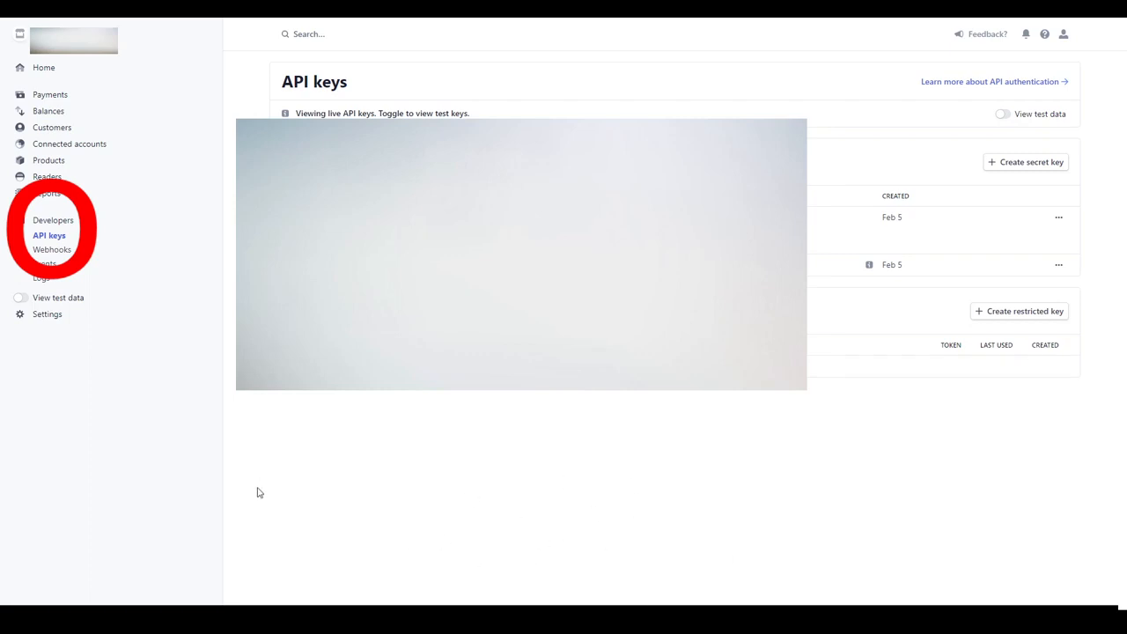
# Switch to the Stripe dashboard and open the API keys page in the Developers section
pyautogui.click(53, 222)
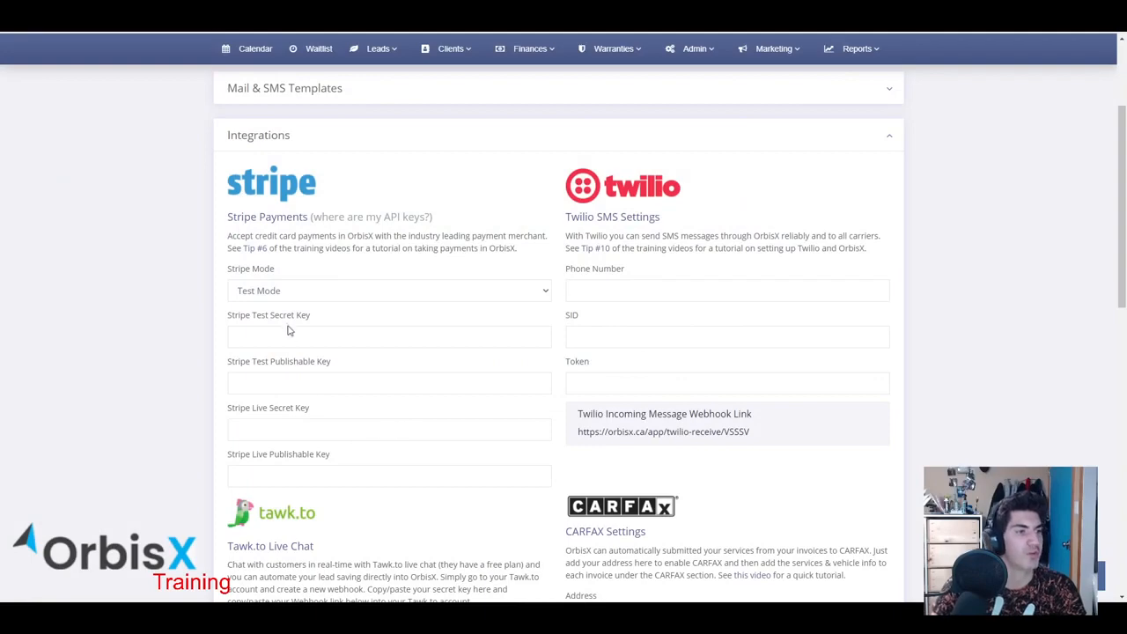
pyautogui.moveTo(296, 319); pyautogui.dragTo(314, 319)
pyautogui.click(302, 338)
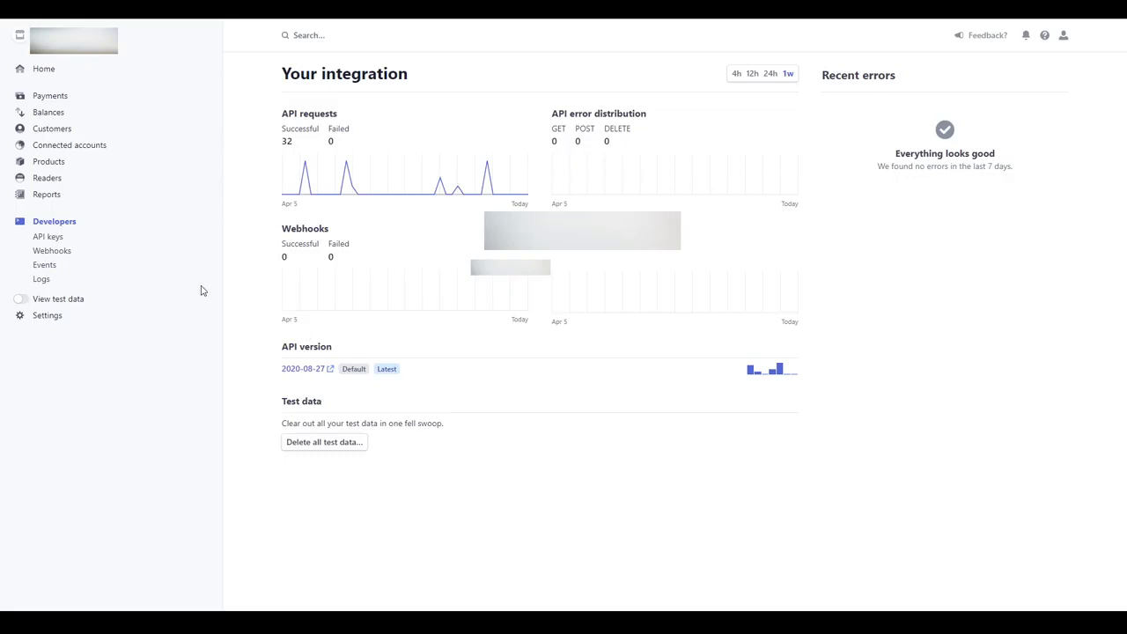
pyautogui.click(48, 237)
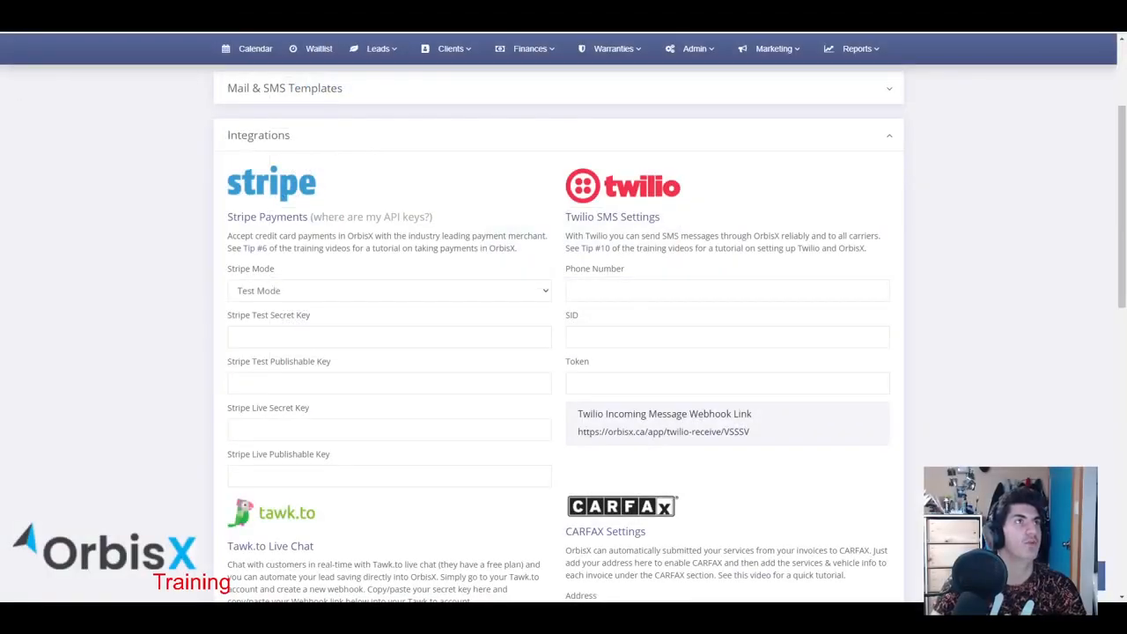
# Examine which Stripe key fields in OrbisX are secret or publishable and which are test or live
pyautogui.moveTo(269, 364); pyautogui.dragTo(334, 364)
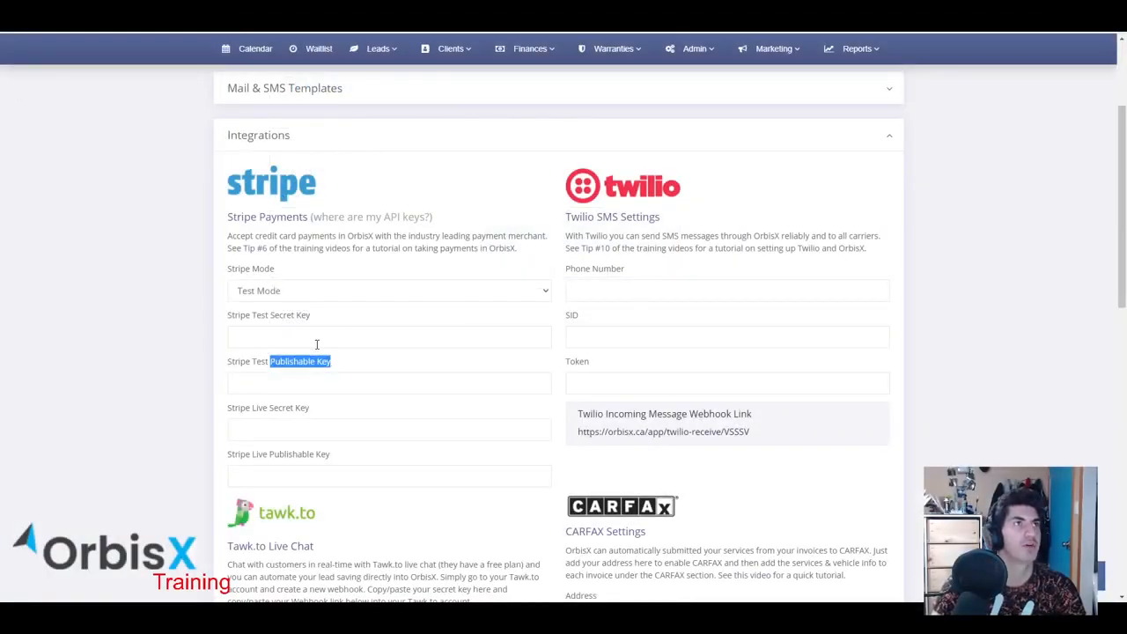
pyautogui.moveTo(269, 316); pyautogui.dragTo(317, 323)
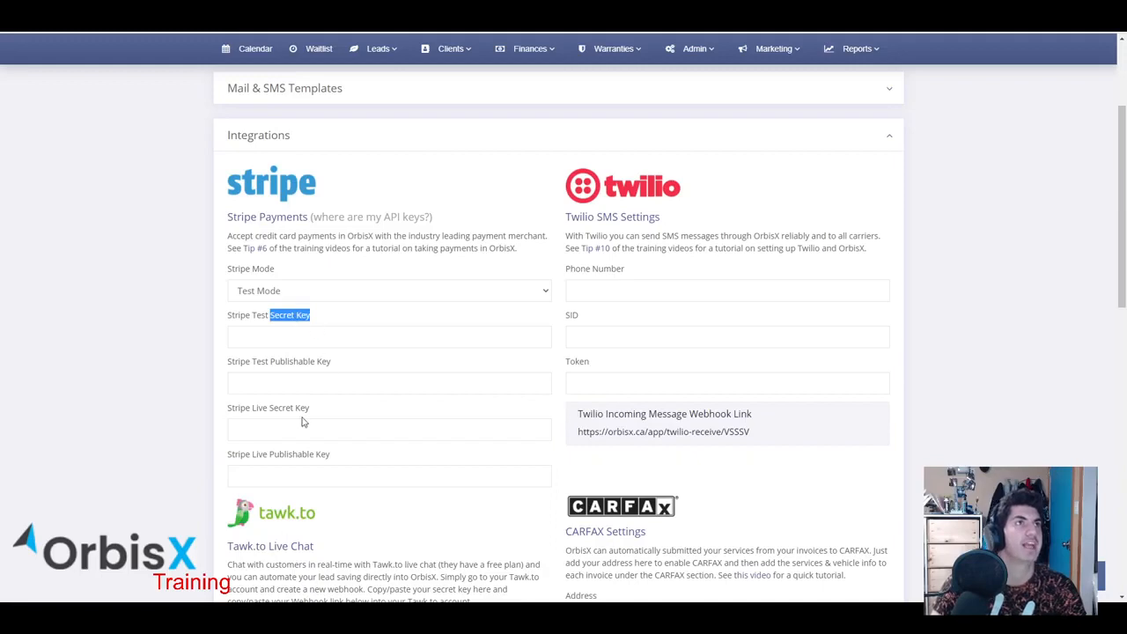
pyautogui.moveTo(281, 409); pyautogui.dragTo(318, 412)
pyautogui.moveTo(298, 456); pyautogui.dragTo(328, 458)
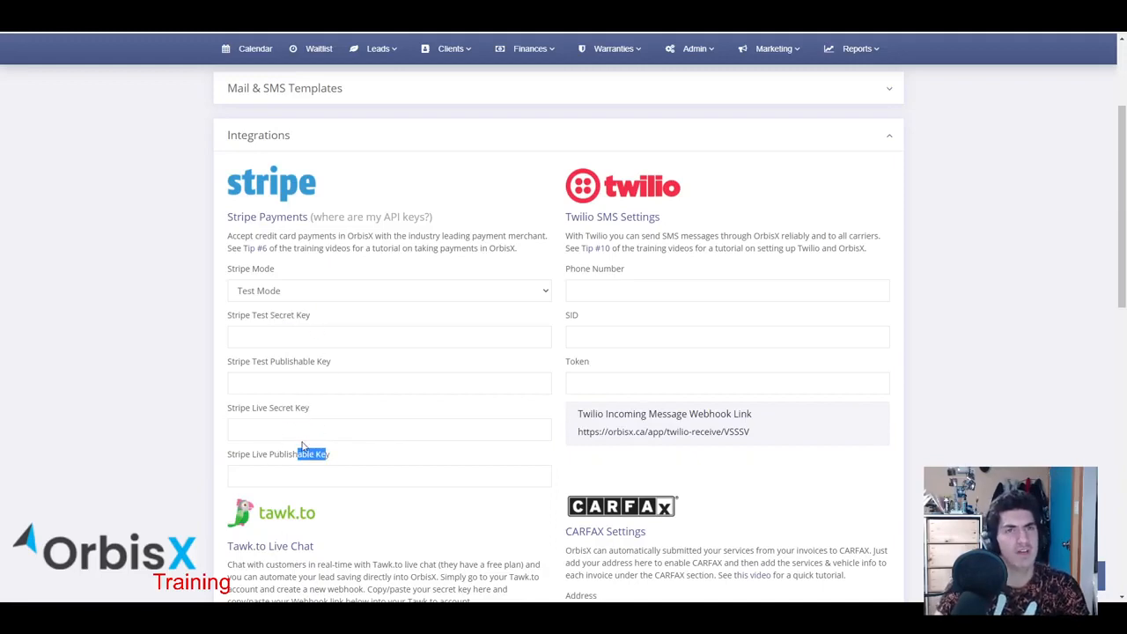
pyautogui.moveTo(253, 457); pyautogui.dragTo(268, 458)
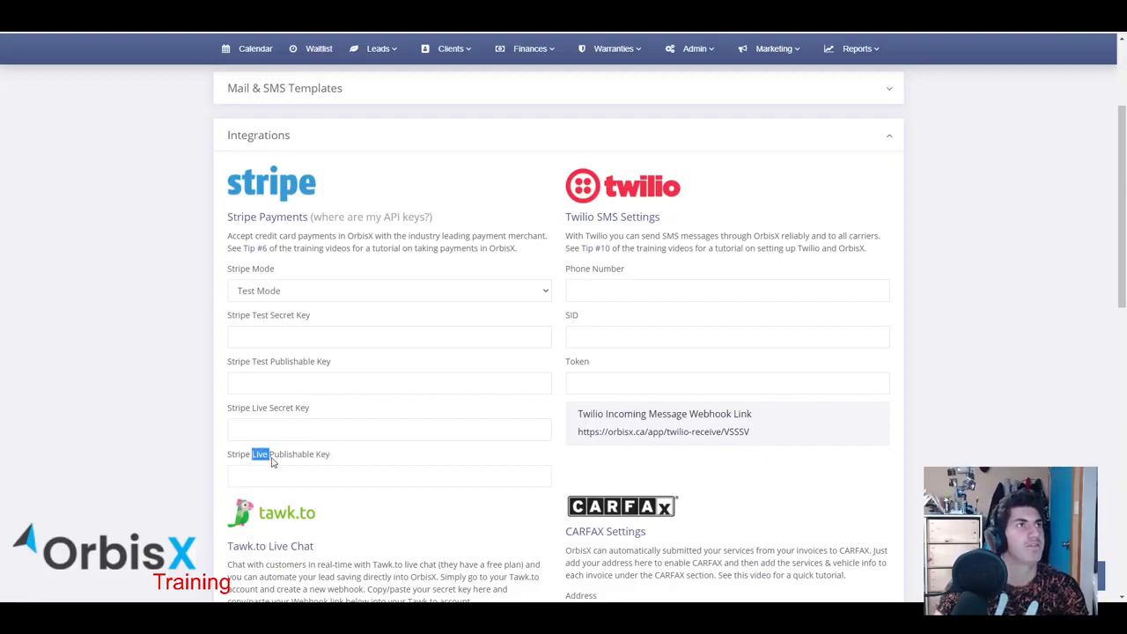
pyautogui.moveTo(252, 410); pyautogui.dragTo(270, 411)
pyautogui.moveTo(228, 363); pyautogui.dragTo(273, 369)
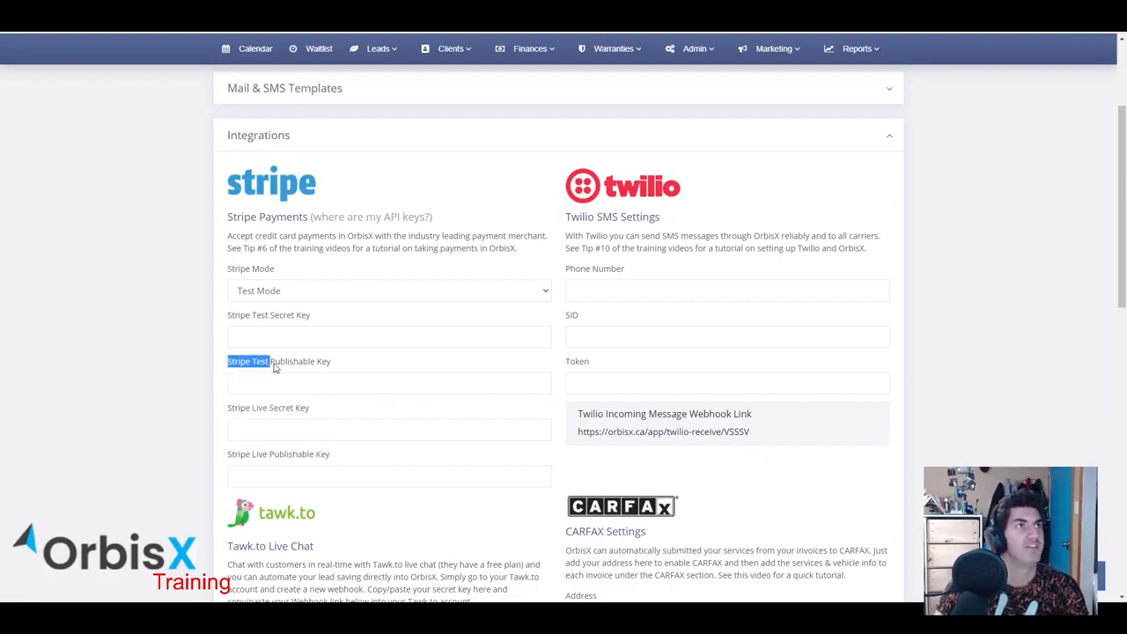
pyautogui.moveTo(251, 319); pyautogui.dragTo(271, 321)
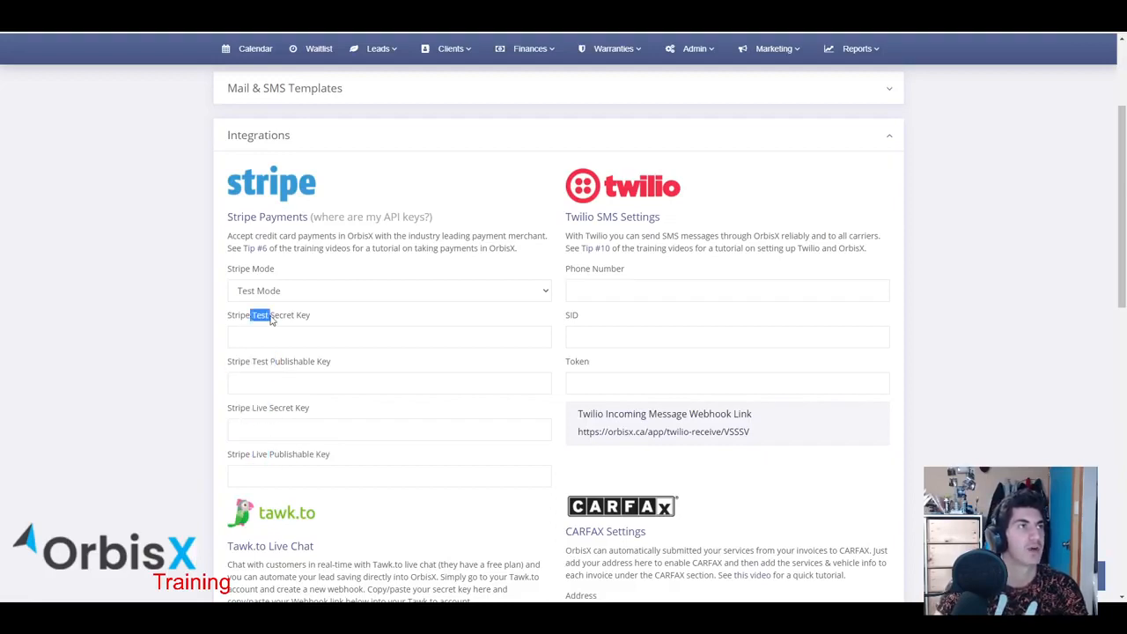
# Set the Stripe Mode to Live Mode
pyautogui.click(291, 324)
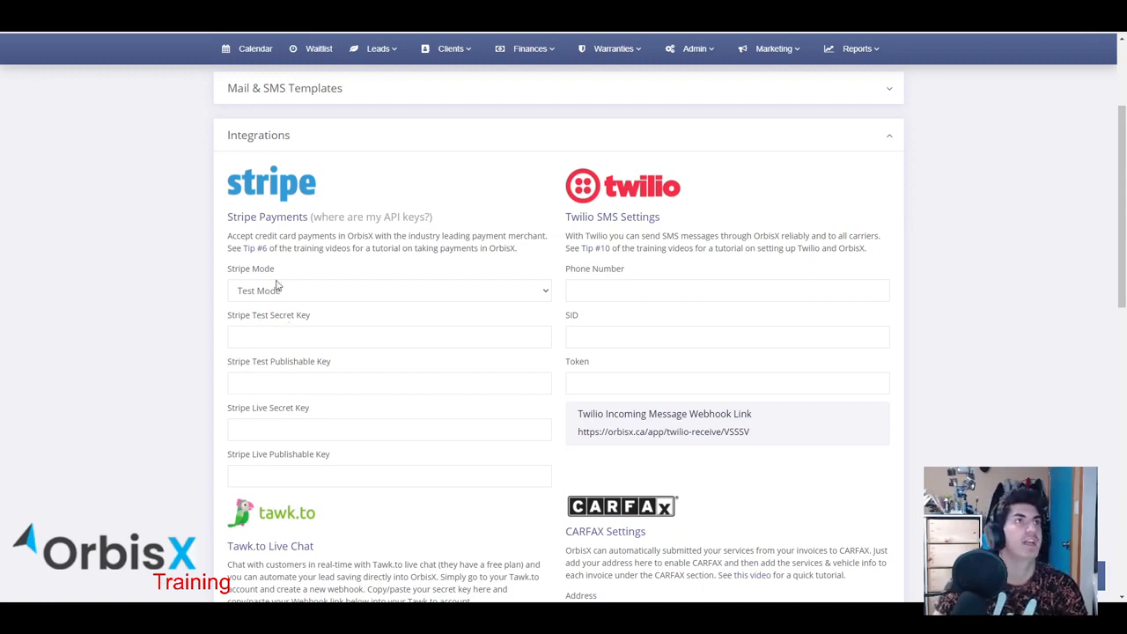
pyautogui.click(267, 292)
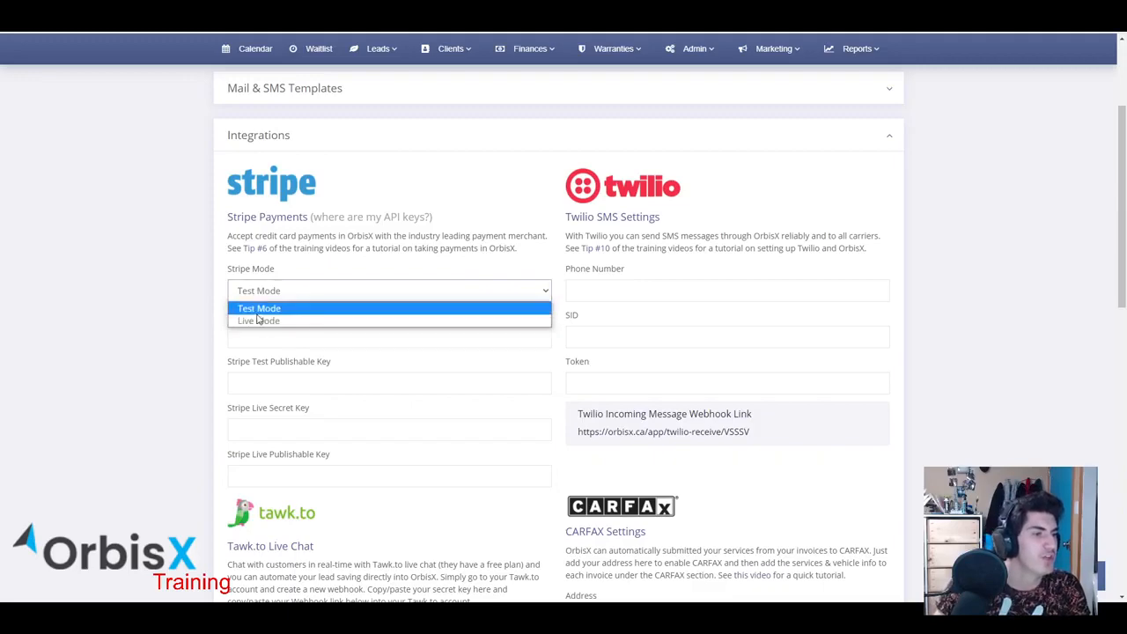
pyautogui.click(259, 321)
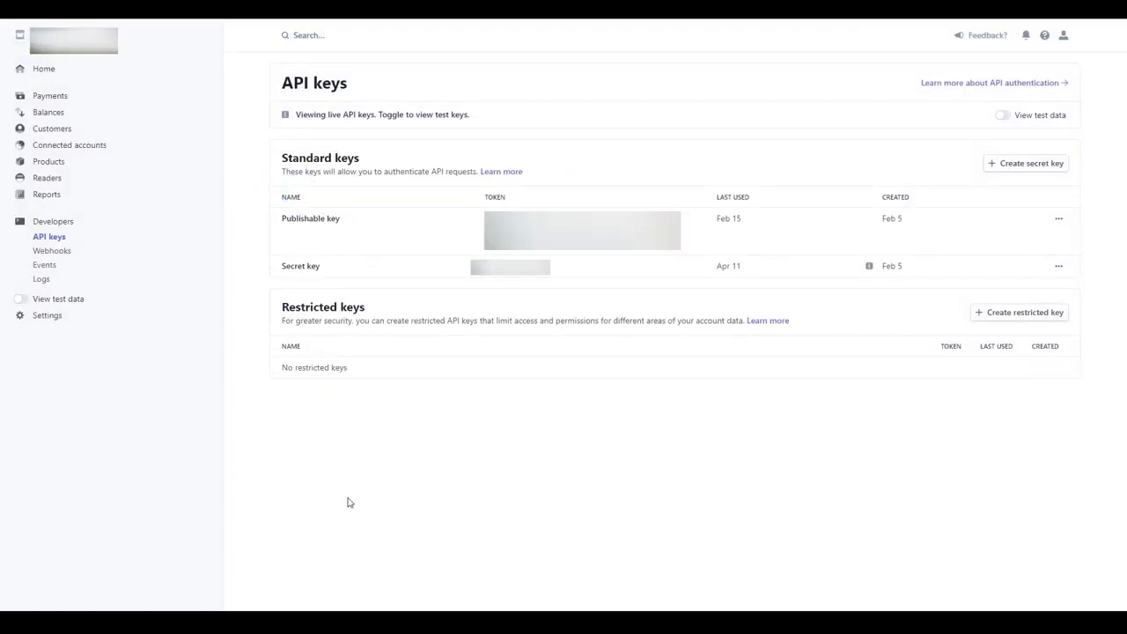
# Switch to Stripe's API keys page and copy the notice text "Viewing live API keys. Toggle to view test keys."
pyautogui.moveTo(295, 121); pyautogui.dragTo(476, 128)
pyautogui.click(484, 128)
pyautogui.moveTo(473, 121); pyautogui.dragTo(322, 115)
pyautogui.click(282, 122)
pyautogui.tripleClick(299, 117)
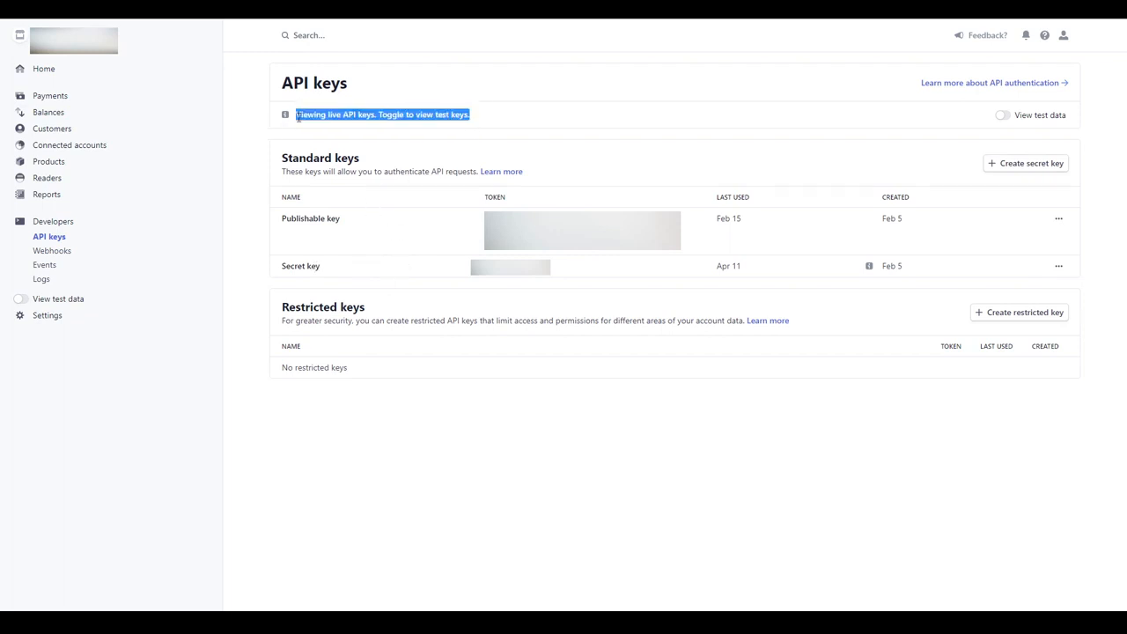
pyautogui.rightClick(326, 115)
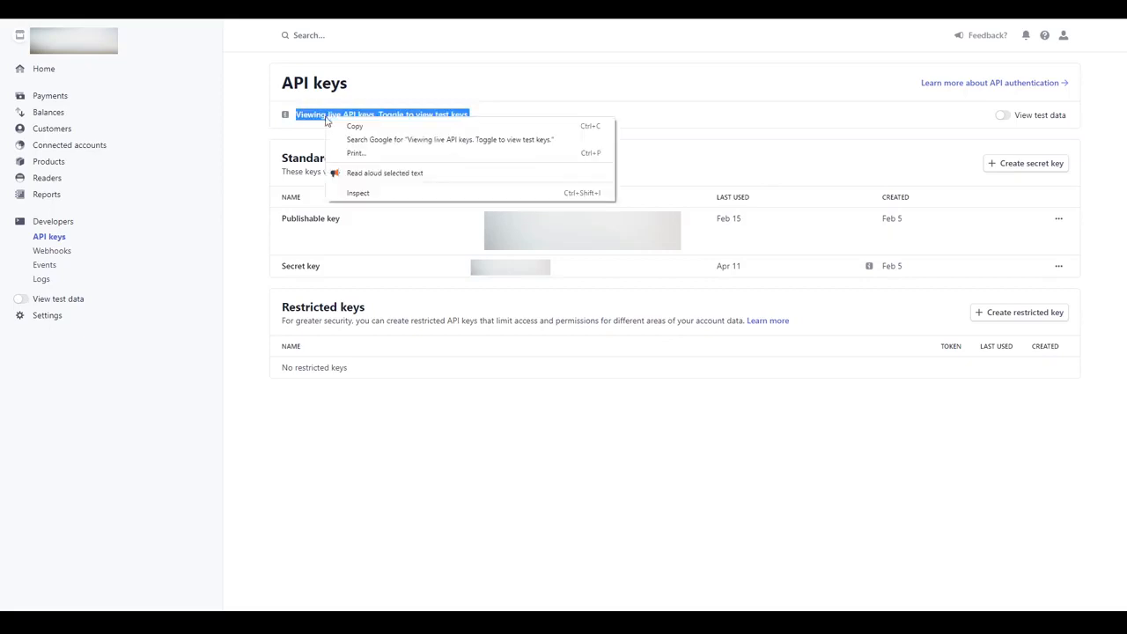
pyautogui.click(352, 129)
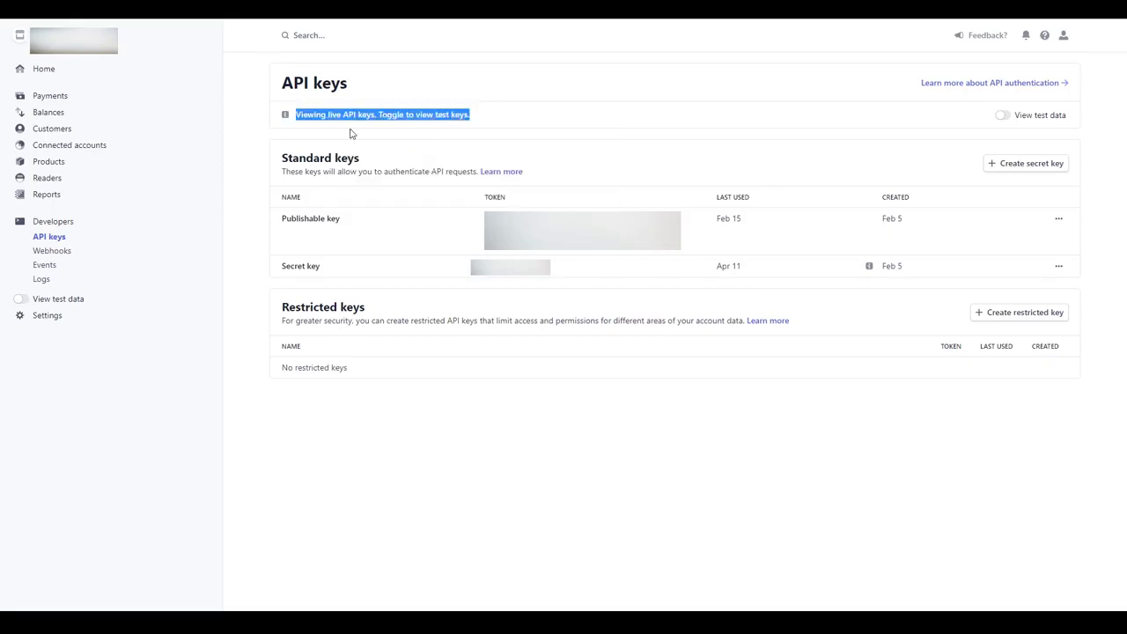
pyautogui.click(349, 139)
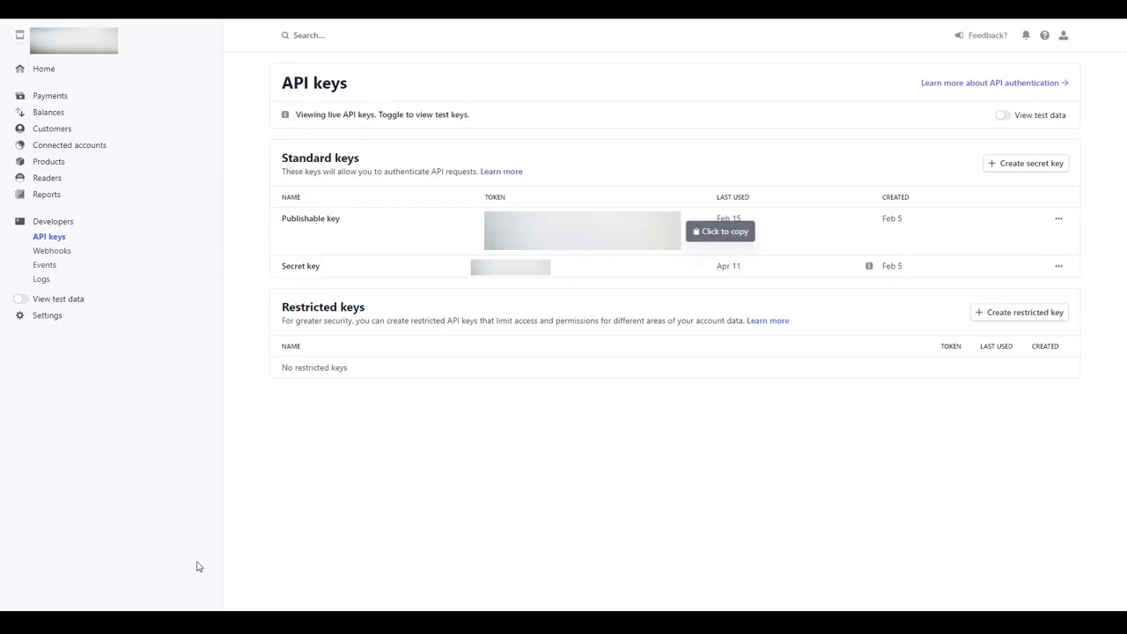
# Copy the live publishable key from Stripe's API keys page and paste it into the Stripe Live Publishable Key field in OrbisX
pyautogui.click(583, 231)
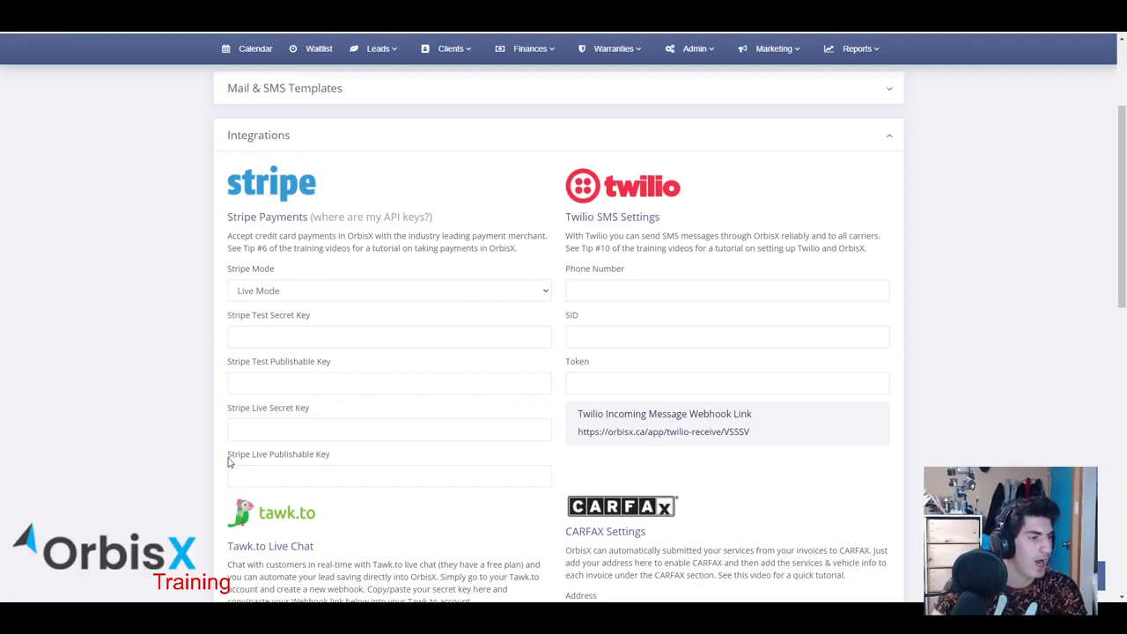
pyautogui.moveTo(228, 454); pyautogui.dragTo(331, 455)
pyautogui.click(310, 473)
pyautogui.rightClick(280, 475)
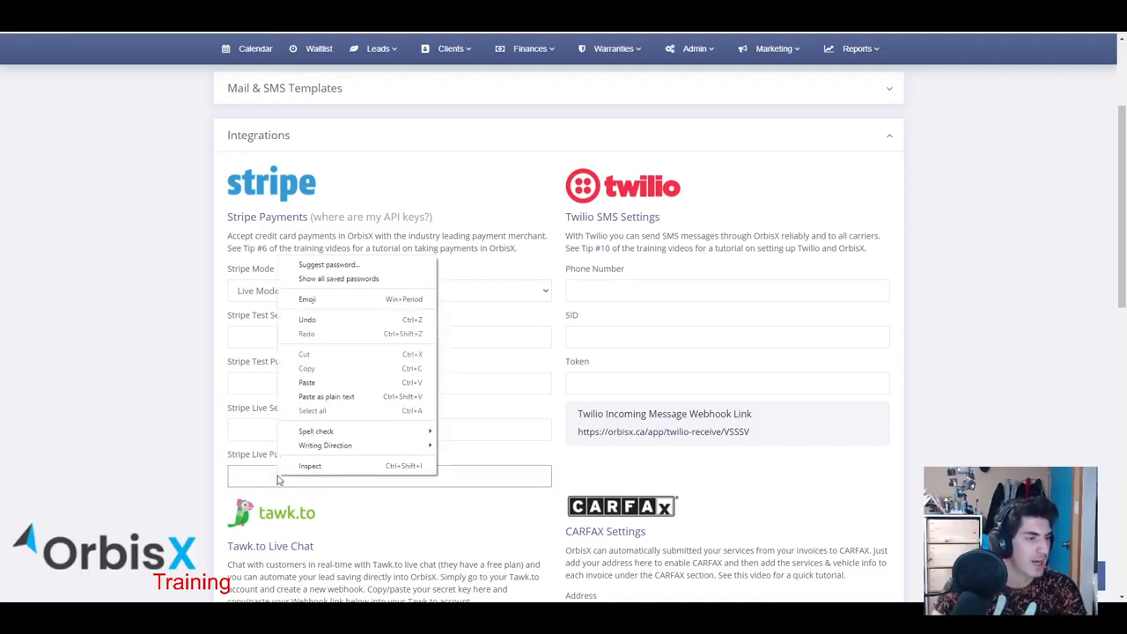
pyautogui.click(278, 475)
pyautogui.rightClick(278, 477)
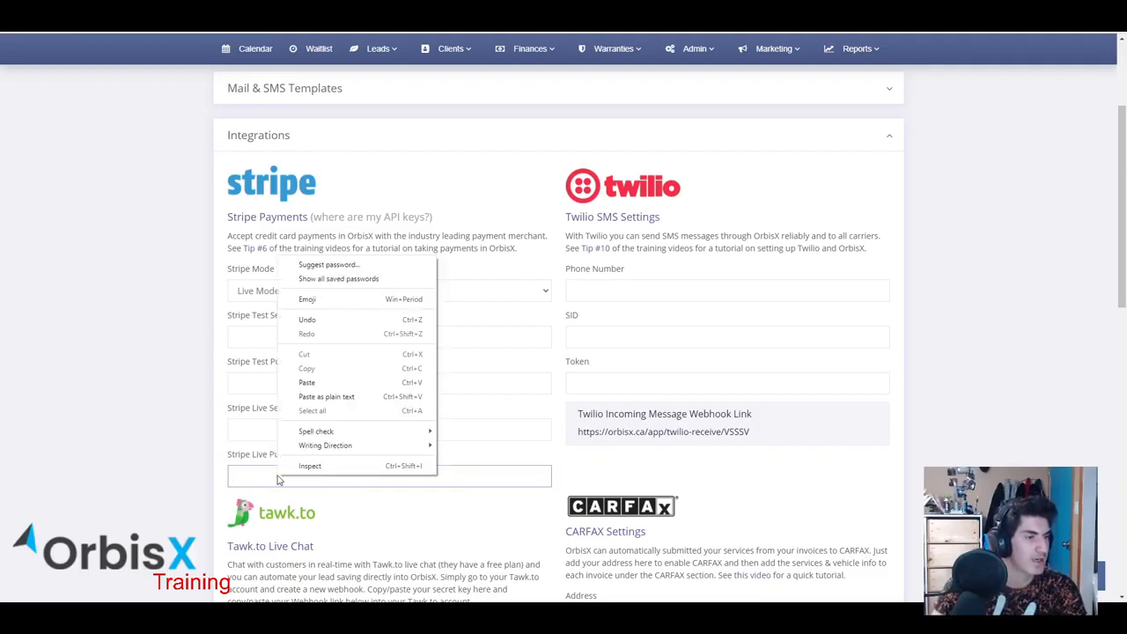
pyautogui.click(303, 397)
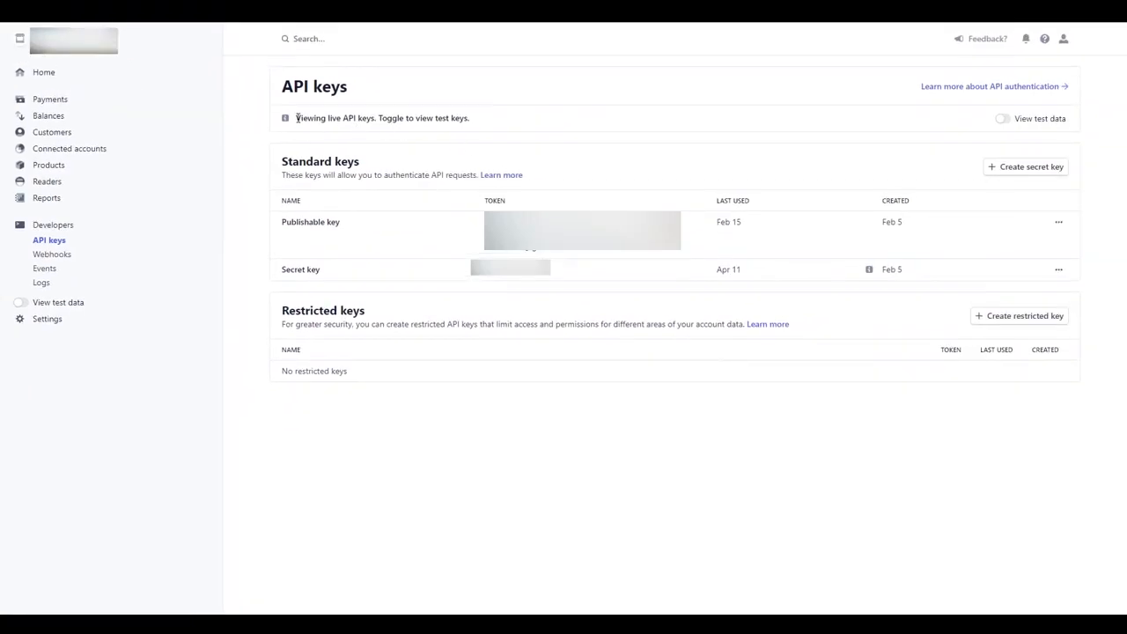
# Copy the live secret key from Stripe's API keys page and paste it into the Stripe Live Secret Key field in OrbisX
pyautogui.moveTo(297, 118); pyautogui.dragTo(409, 118)
pyautogui.click(433, 115)
pyautogui.moveTo(299, 269); pyautogui.dragTo(329, 271)
pyautogui.moveTo(328, 118); pyautogui.dragTo(339, 118)
pyautogui.moveTo(483, 275); pyautogui.dragTo(560, 273)
pyautogui.rightClick(533, 273)
pyautogui.click(539, 282)
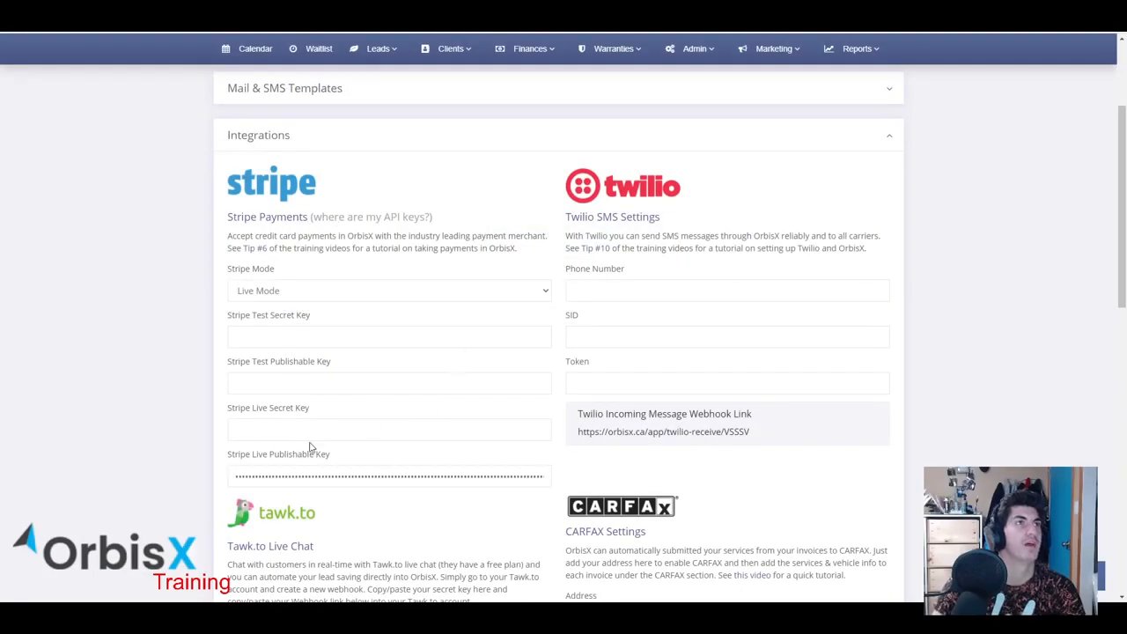
pyautogui.click(312, 432)
pyautogui.rightClick(312, 434)
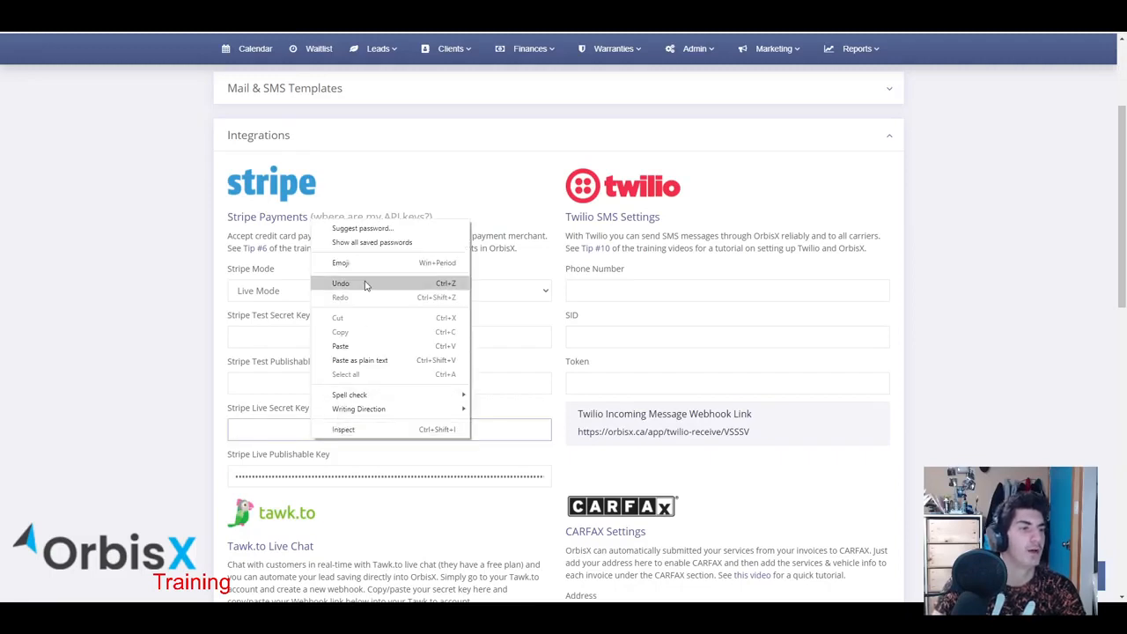
pyautogui.click(347, 346)
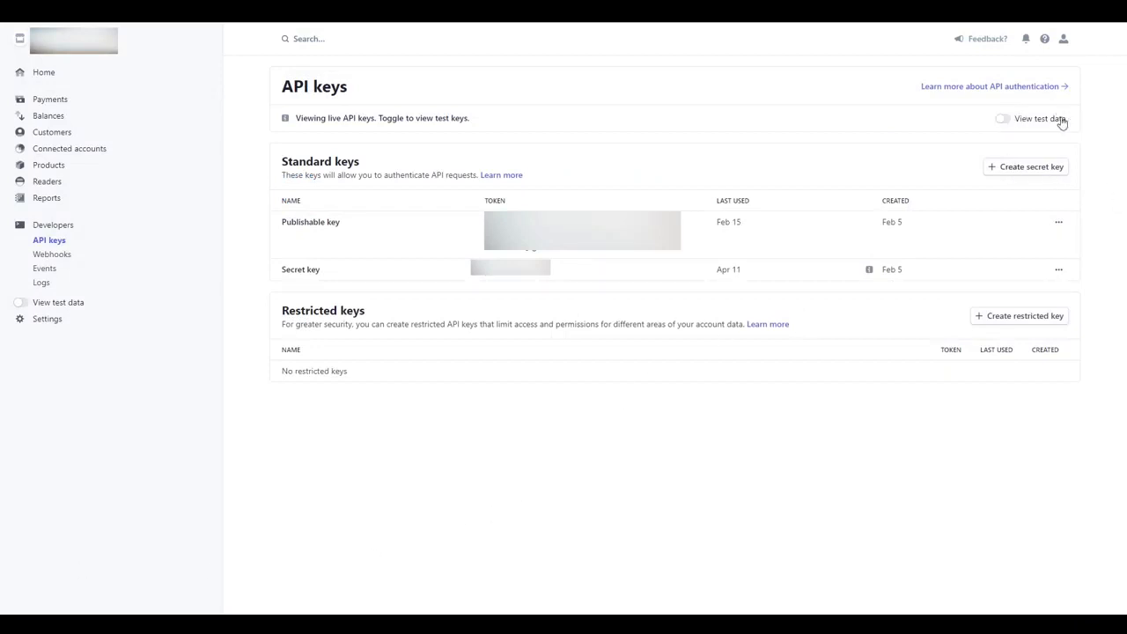
# Show the test keys in Stripe, copy the test publishable key and paste it into the Stripe Test Publishable Key field in OrbisX
pyautogui.click(1005, 122)
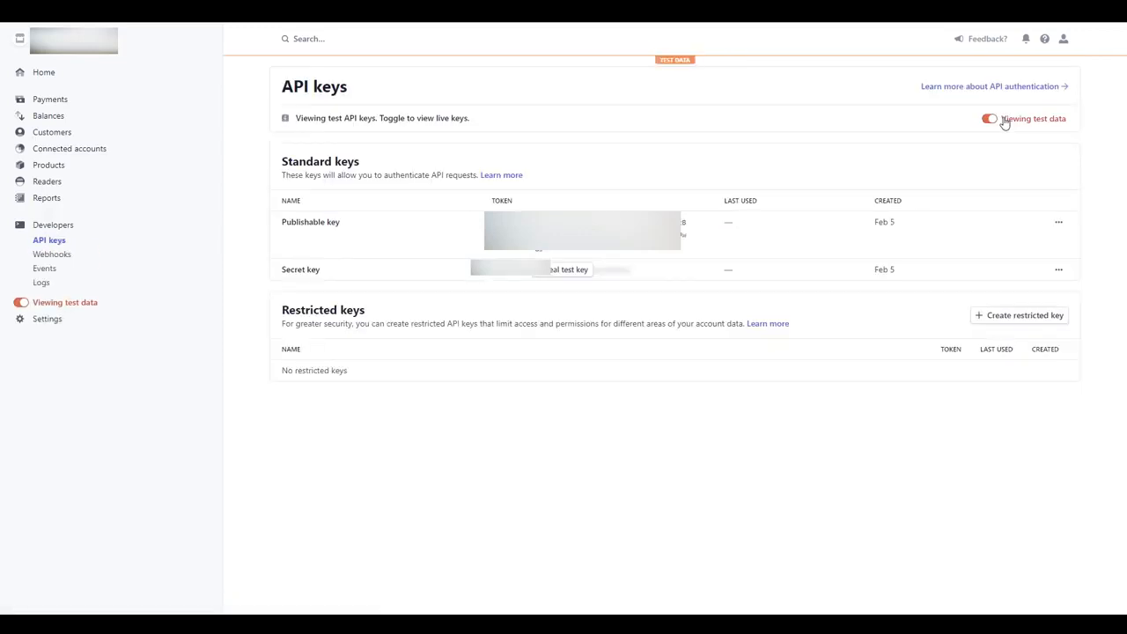
pyautogui.moveTo(1012, 132); pyautogui.dragTo(1040, 166)
pyautogui.click(812, 155)
pyautogui.click(678, 231)
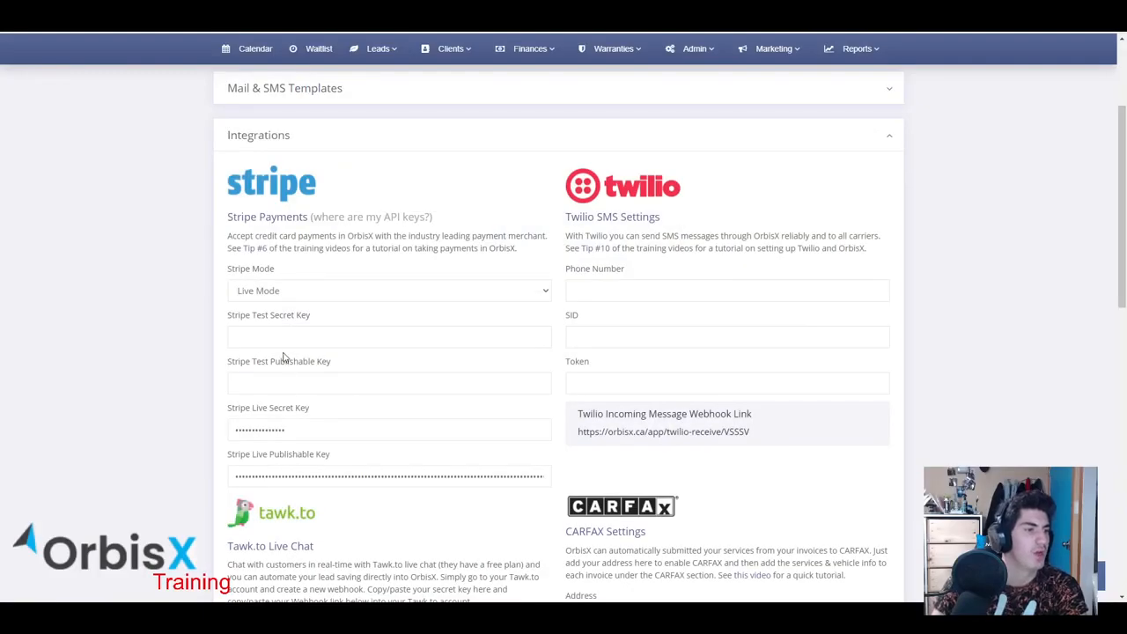
pyautogui.moveTo(272, 362); pyautogui.dragTo(250, 378)
pyautogui.click(252, 383)
pyautogui.rightClick(252, 384)
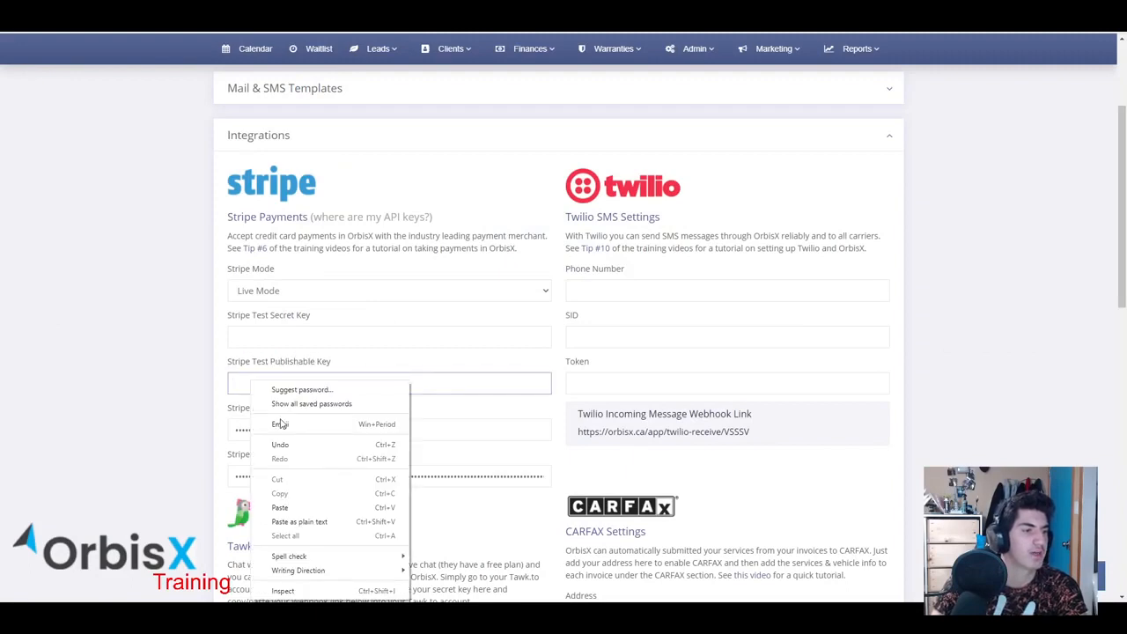
pyautogui.click(279, 507)
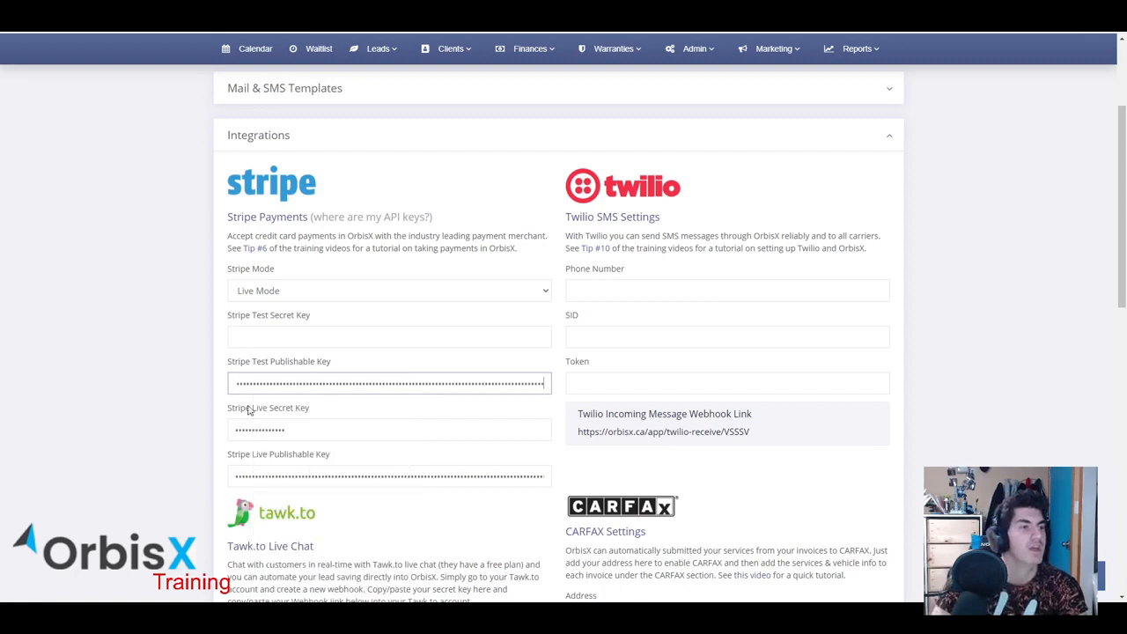
# Collapse the Integrations section and reopen the settings page
pyautogui.click(250, 335)
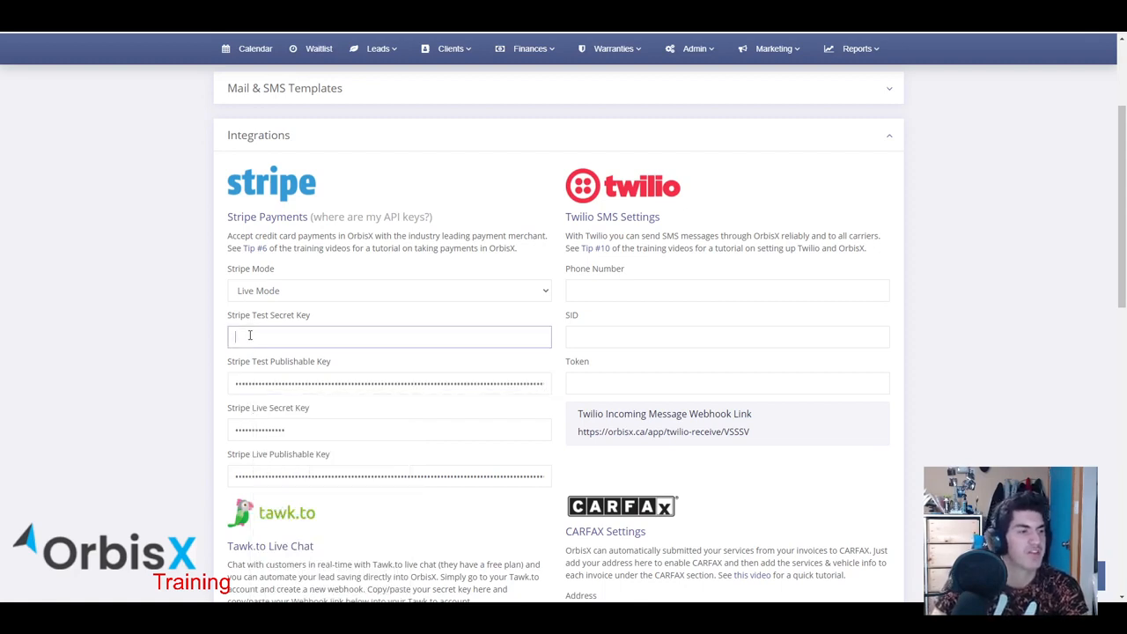
pyautogui.click(318, 135)
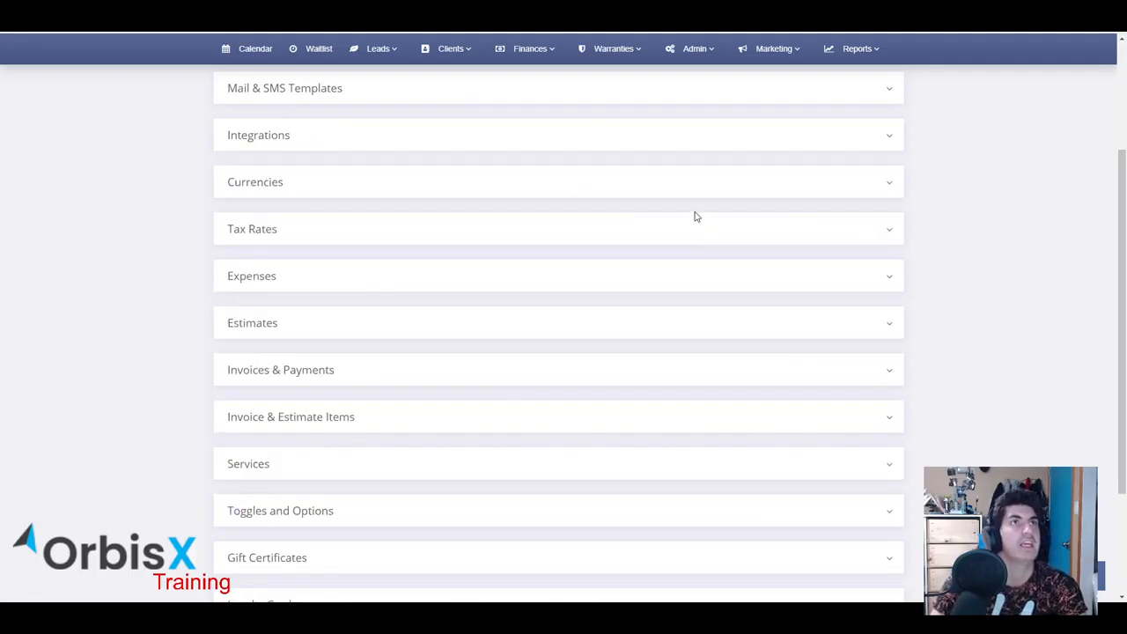
pyautogui.click(694, 51)
pyautogui.click(695, 106)
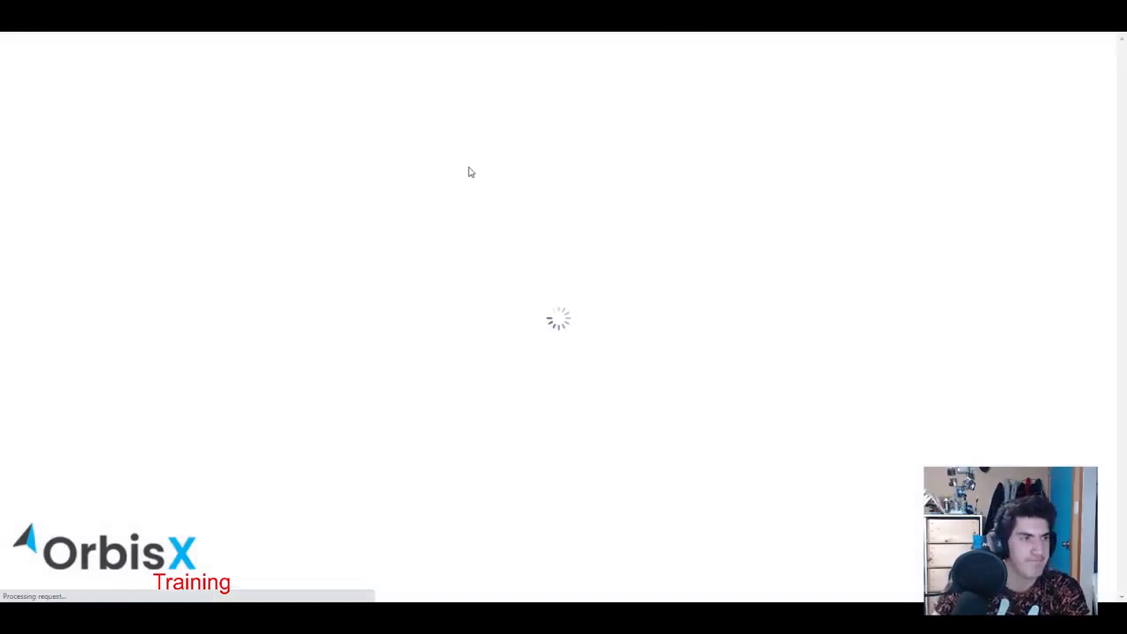
pyautogui.scroll(-3, 487, 171)
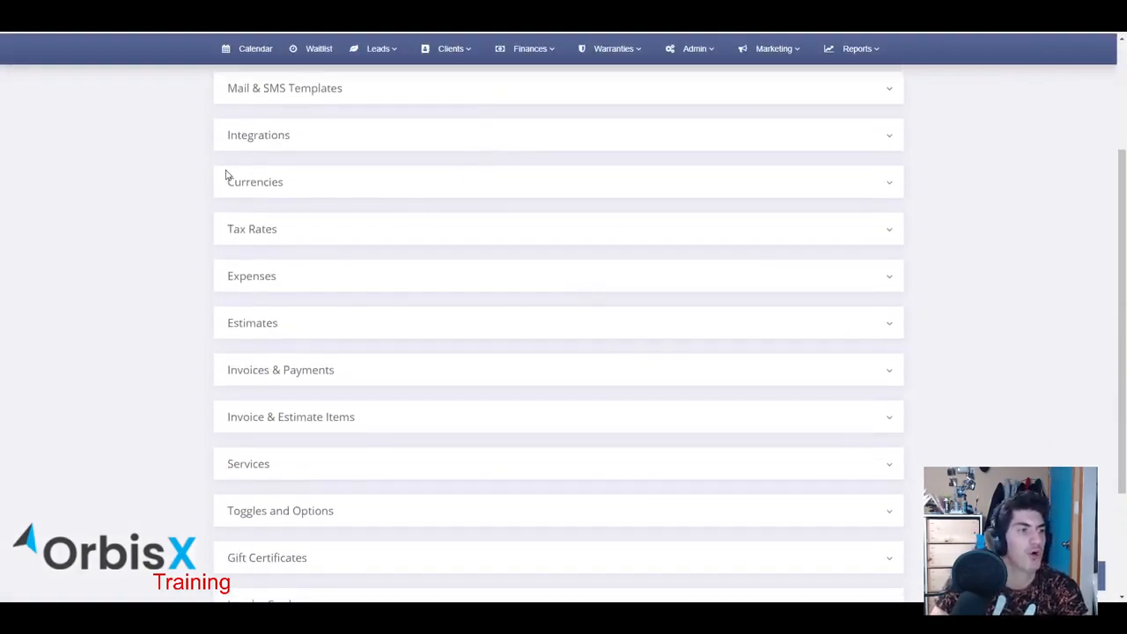
# Look briefly at the Currencies section and return to the Stripe key fields in the Integrations section
pyautogui.moveTo(223, 181)
pyautogui.mouseDown()
pyautogui.moveTo(325, 182)
pyautogui.moveTo(222, 188)
pyautogui.moveTo(230, 184)
pyautogui.mouseUp()
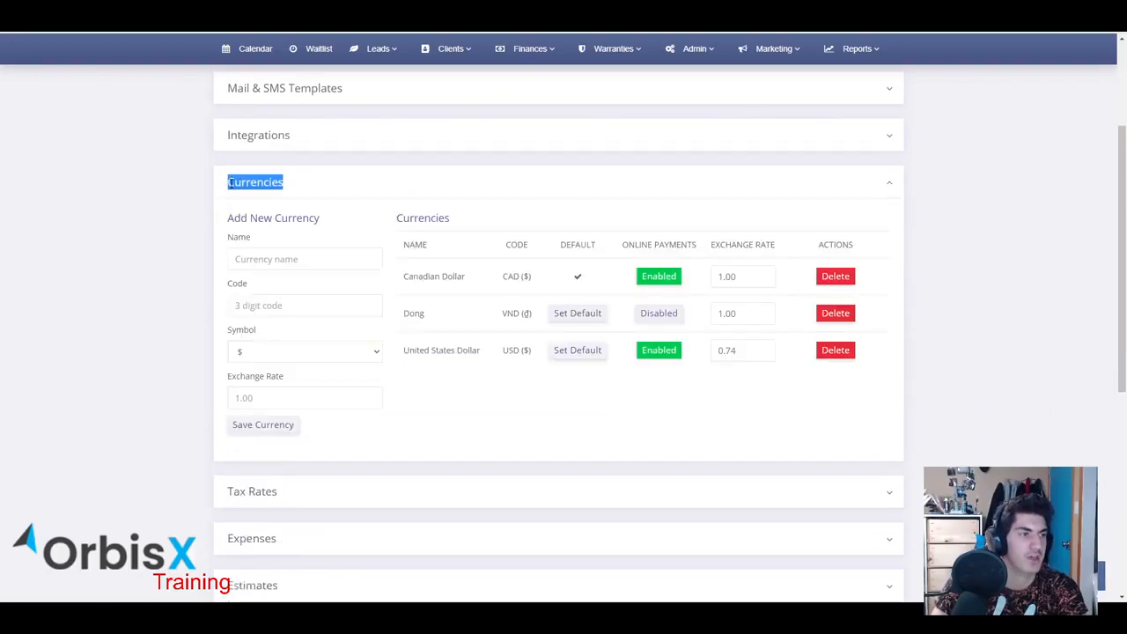
pyautogui.click(333, 194)
pyautogui.click(328, 172)
pyautogui.click(325, 133)
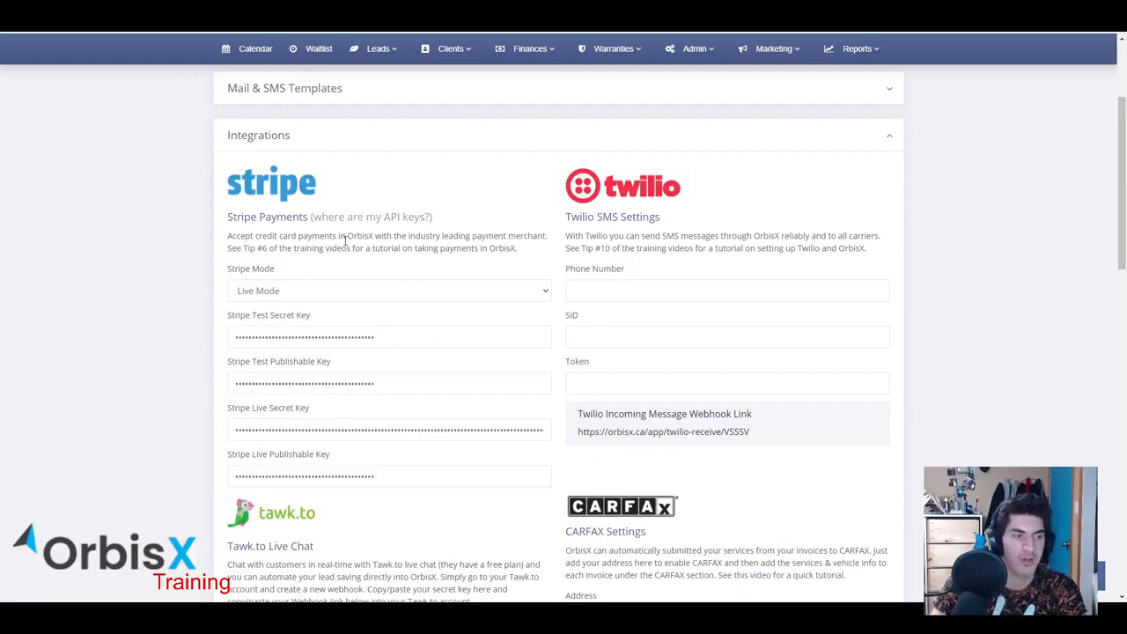
# Reopen the Currencies section and examine the Online Payments setting of the Canadian Dollar, Dong and United States Dollar
pyautogui.click(269, 135)
pyautogui.click(279, 169)
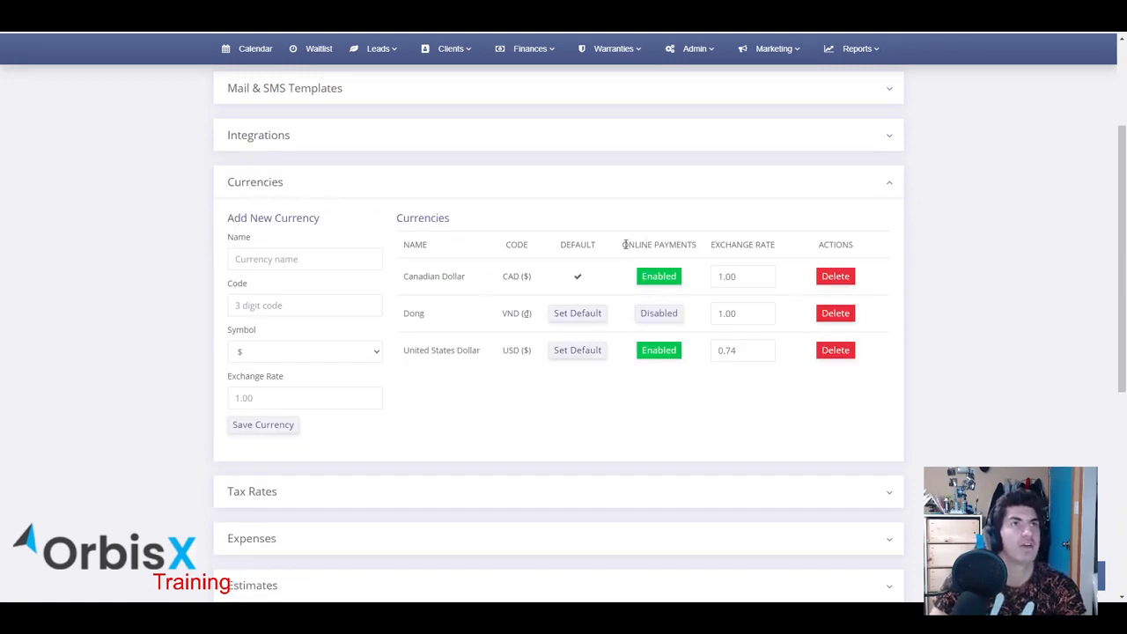
pyautogui.moveTo(625, 245); pyautogui.dragTo(694, 243)
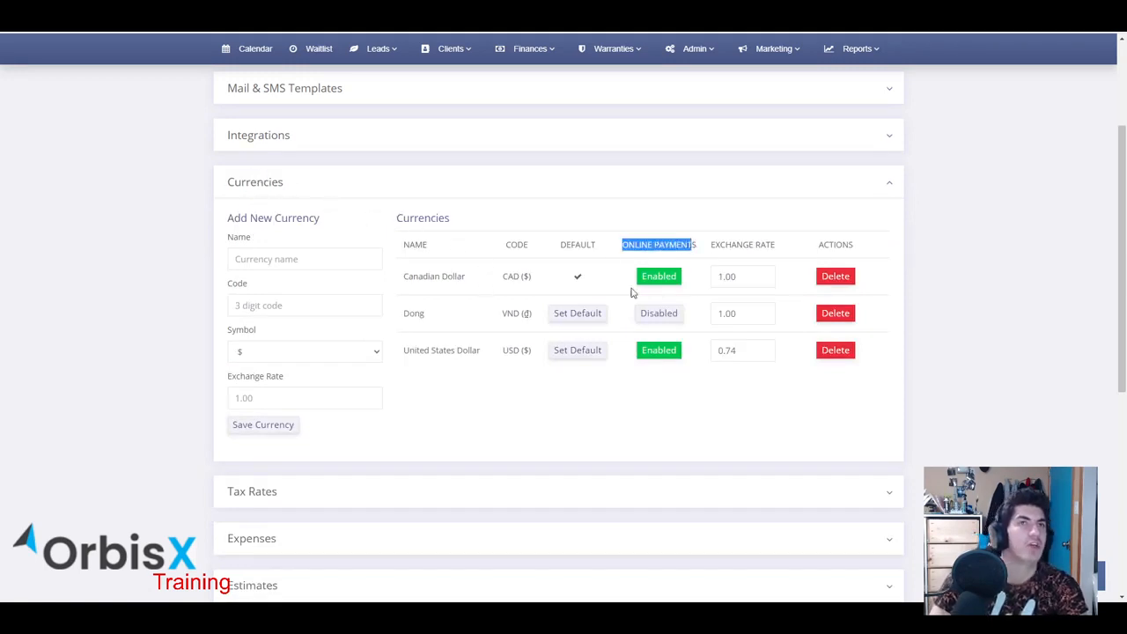
pyautogui.moveTo(401, 325); pyautogui.dragTo(465, 347)
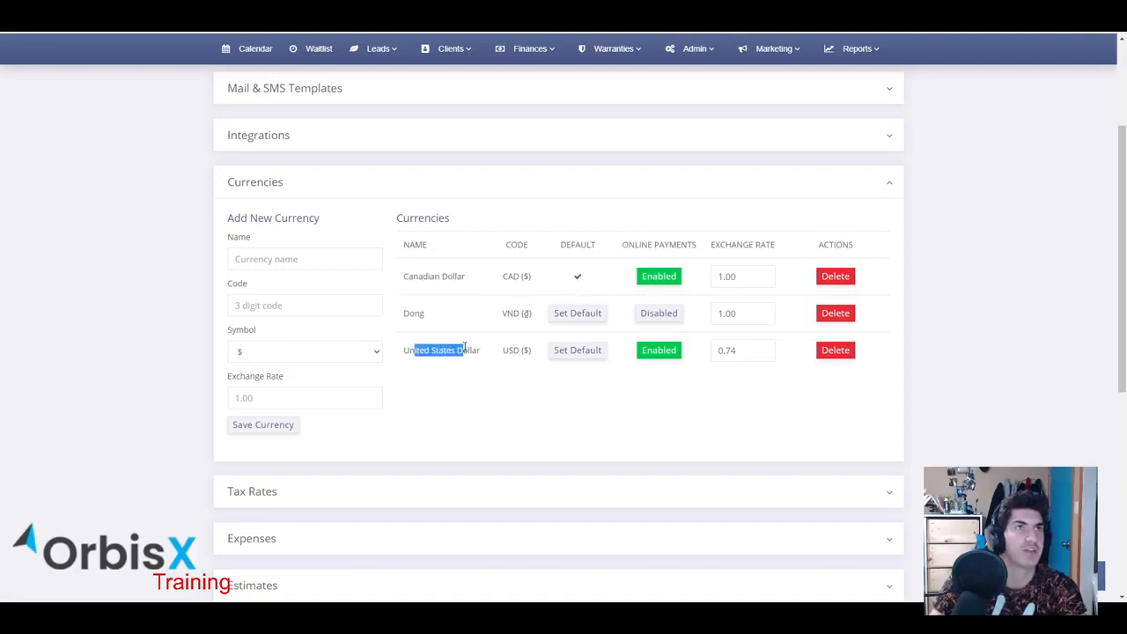
pyautogui.moveTo(423, 276); pyautogui.dragTo(454, 279)
pyautogui.click(443, 303)
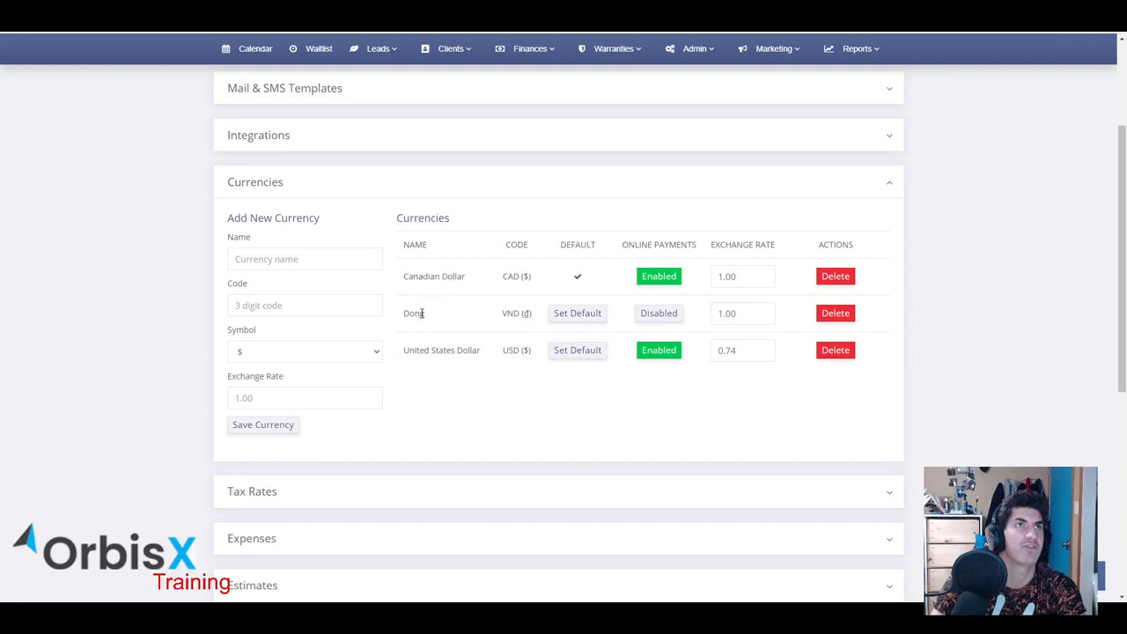
pyautogui.moveTo(412, 313); pyautogui.dragTo(443, 322)
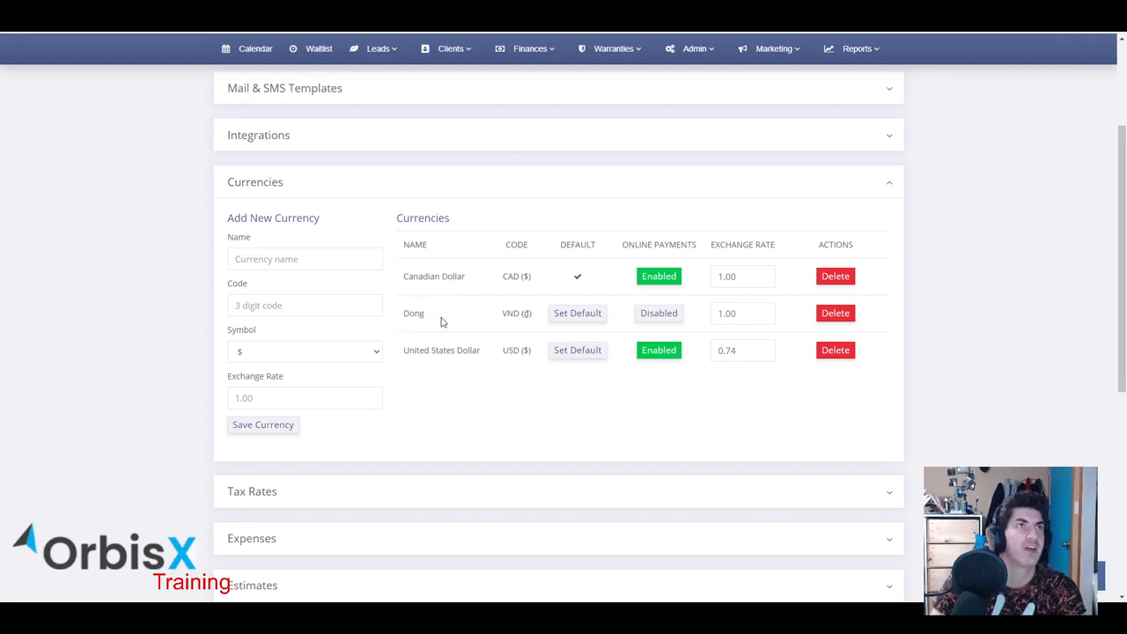
# Enable online payments for the Dong currency and disable them again
pyautogui.click(659, 313)
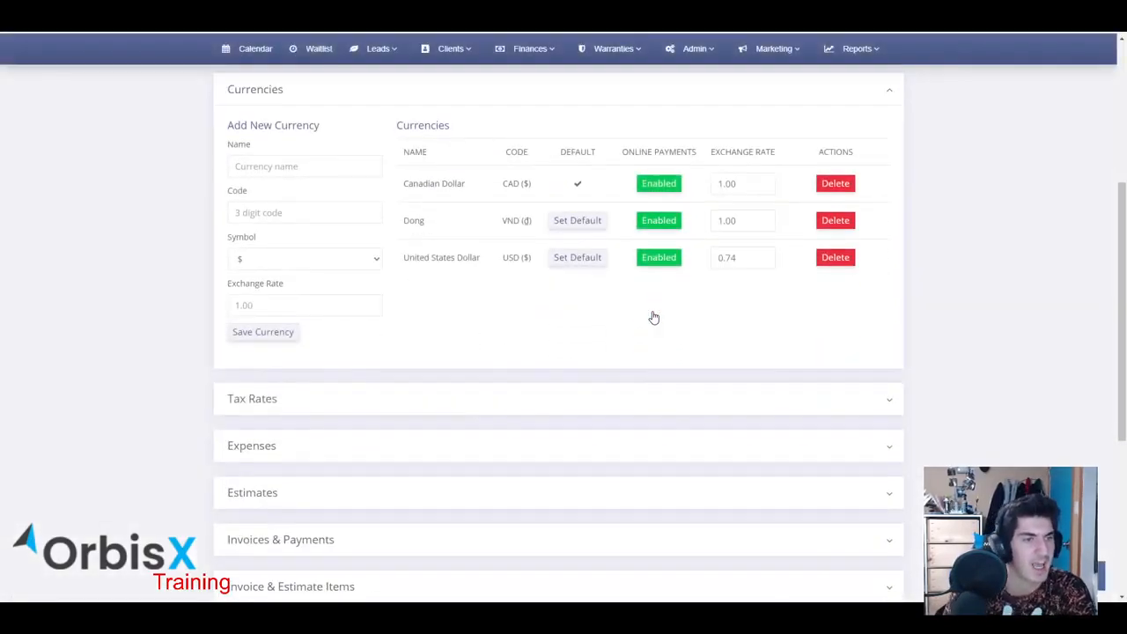
pyautogui.click(663, 224)
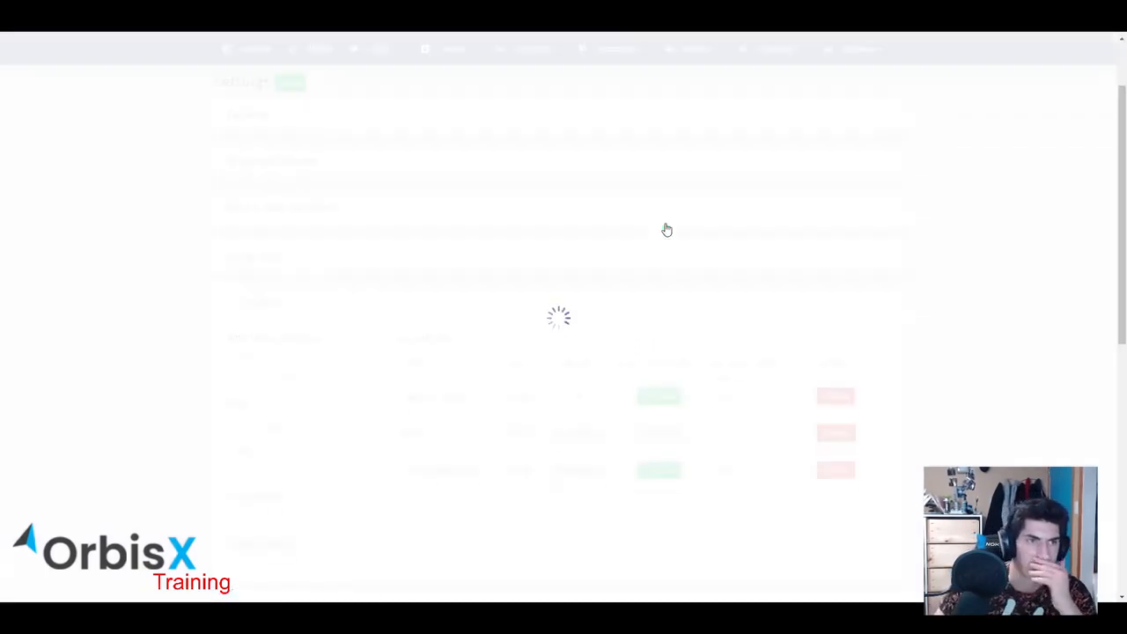
# Open the invoices list, select the topmost invoice dated Apr 10th 2021 and start an online payment for it
pyautogui.click(529, 50)
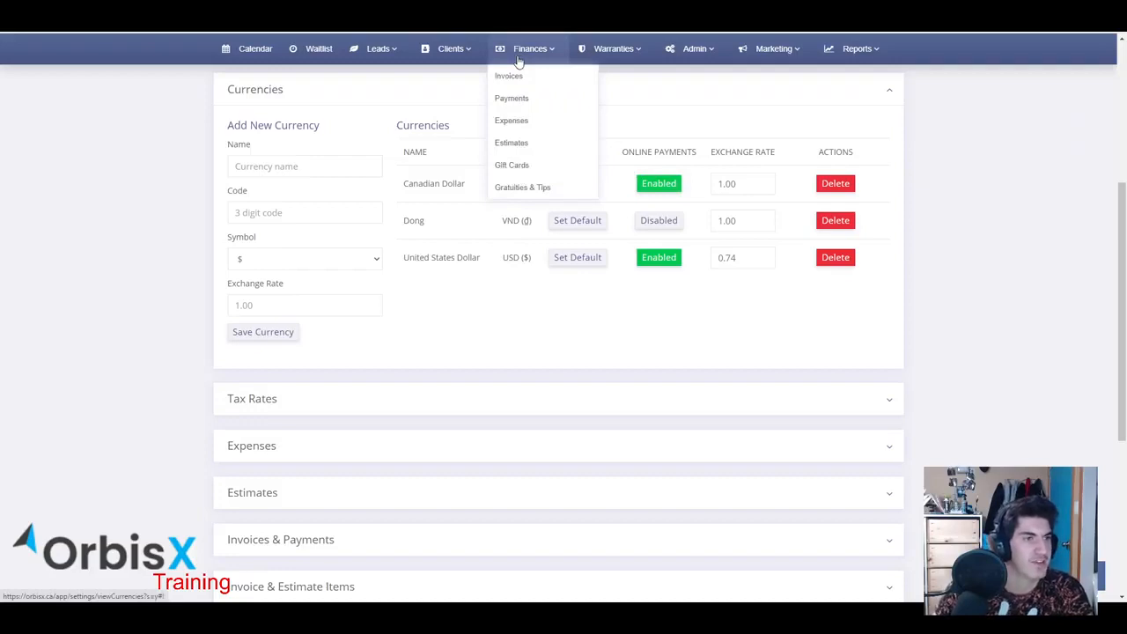
pyautogui.click(509, 77)
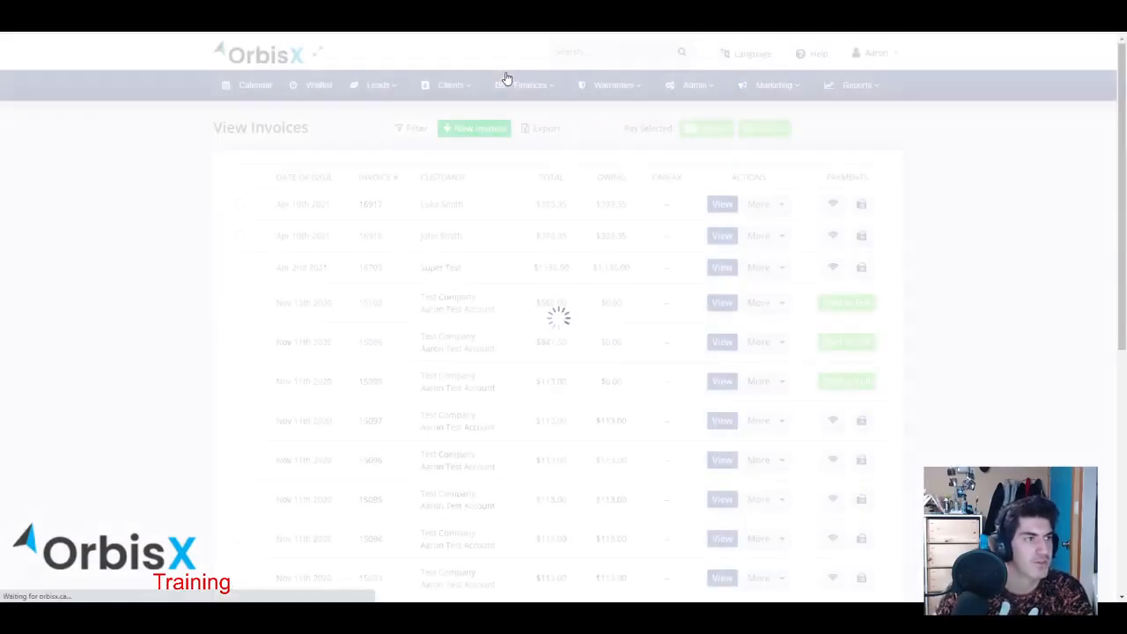
pyautogui.click(239, 204)
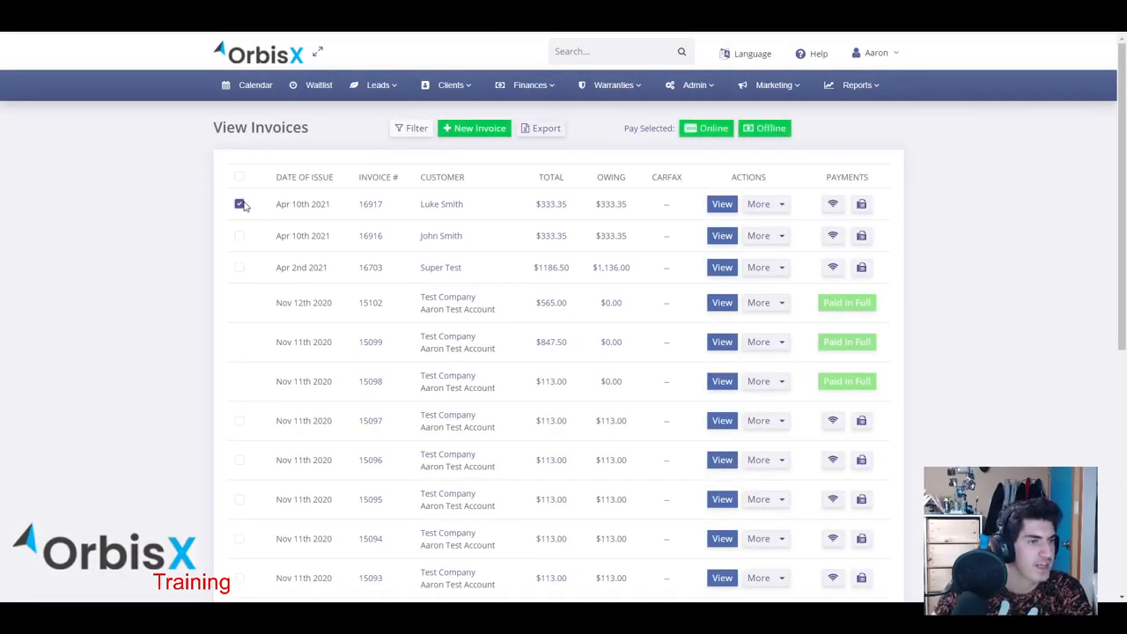
pyautogui.click(704, 129)
# Examine the online payment page, including the total amount due, the new card fields and the amount to pay
pyautogui.scroll(-1, 679, 204)
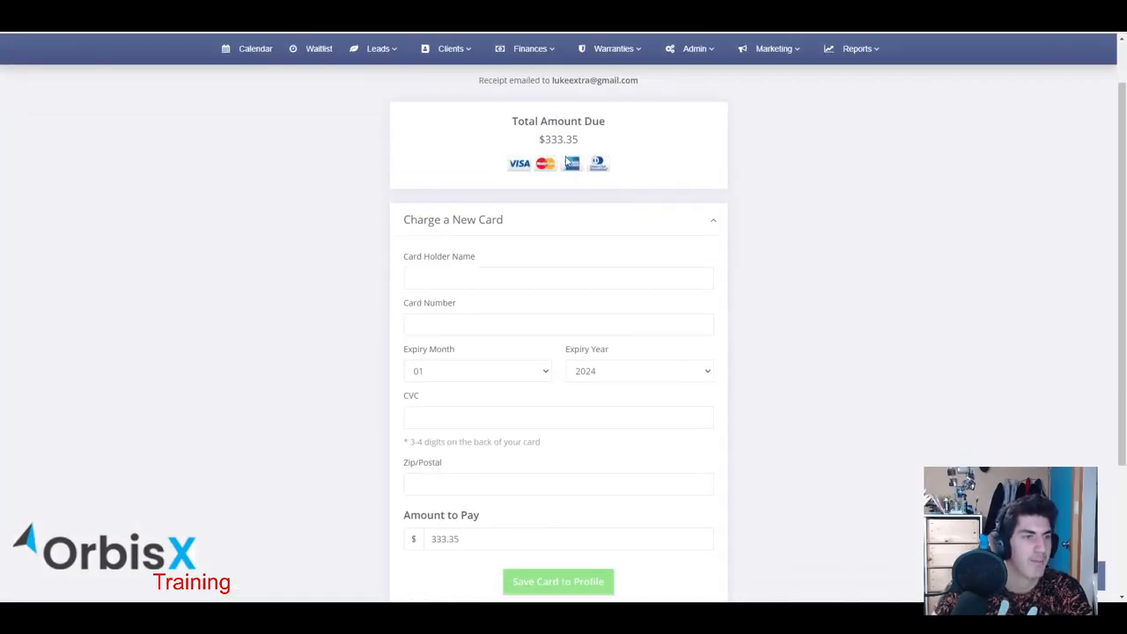
pyautogui.moveTo(526, 137); pyautogui.dragTo(622, 138)
pyautogui.click(620, 139)
pyautogui.scroll(-1, 620, 139)
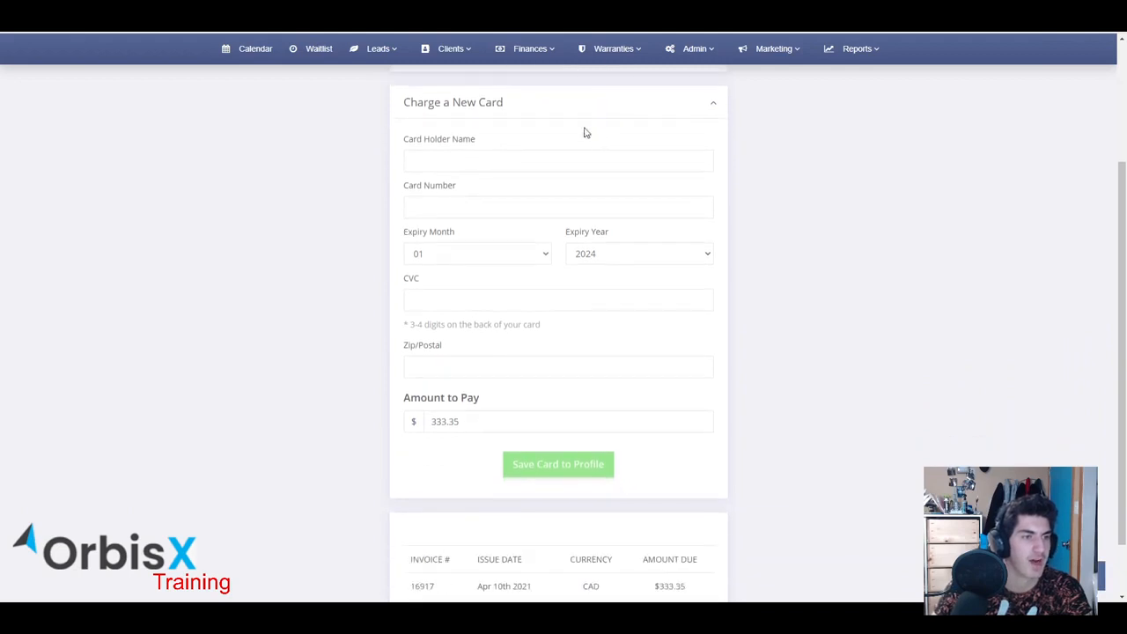
pyautogui.scroll(-1, 570, 405)
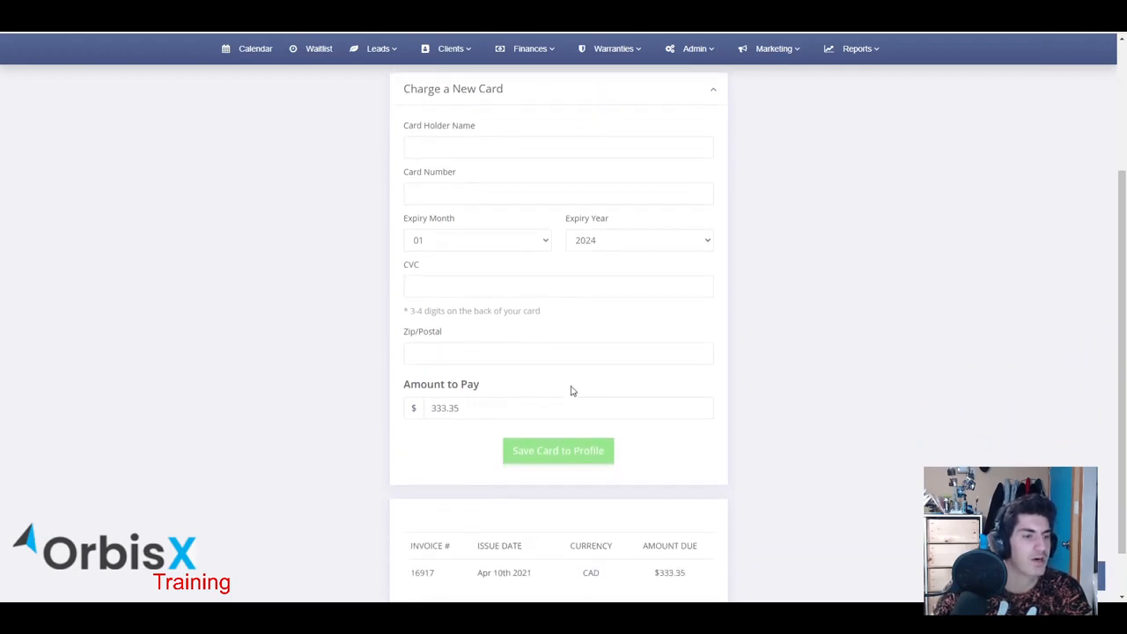
pyautogui.scroll(1, 569, 459)
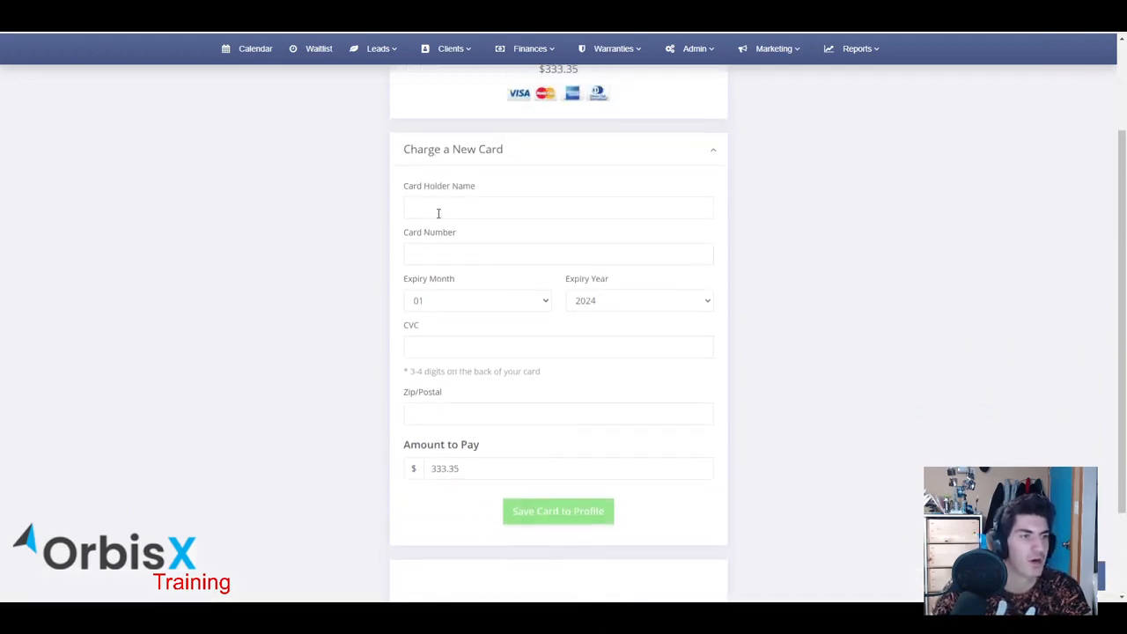
pyautogui.scroll(2, 476, 255)
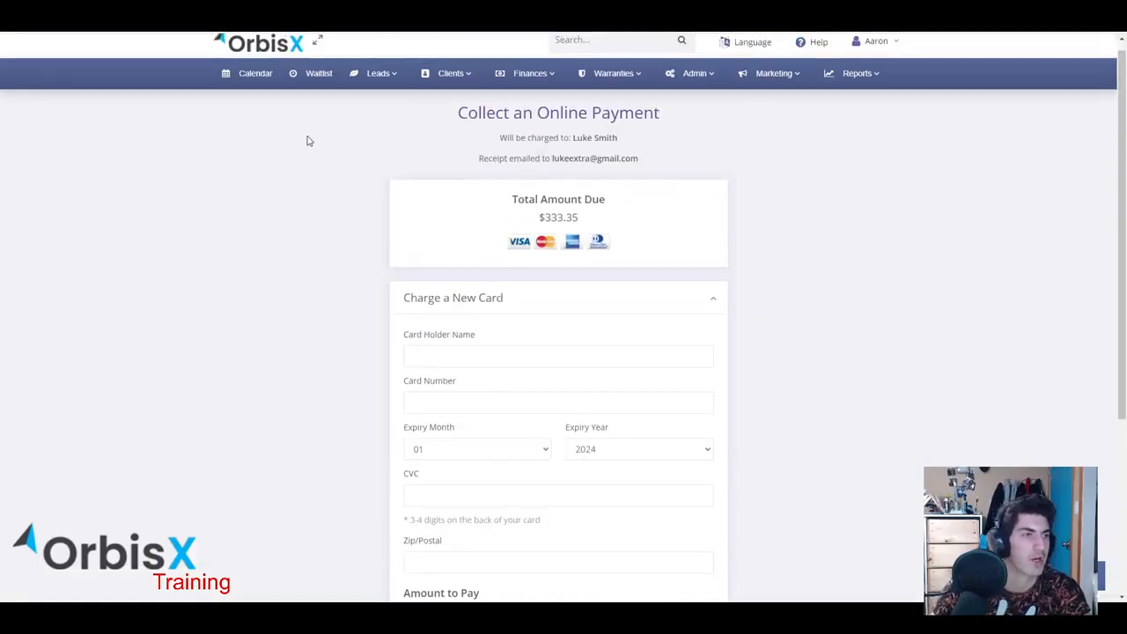
# Return to the invoices list, select the topmost invoice and start collecting its payment with a card terminal
pyautogui.click(528, 73)
pyautogui.click(509, 102)
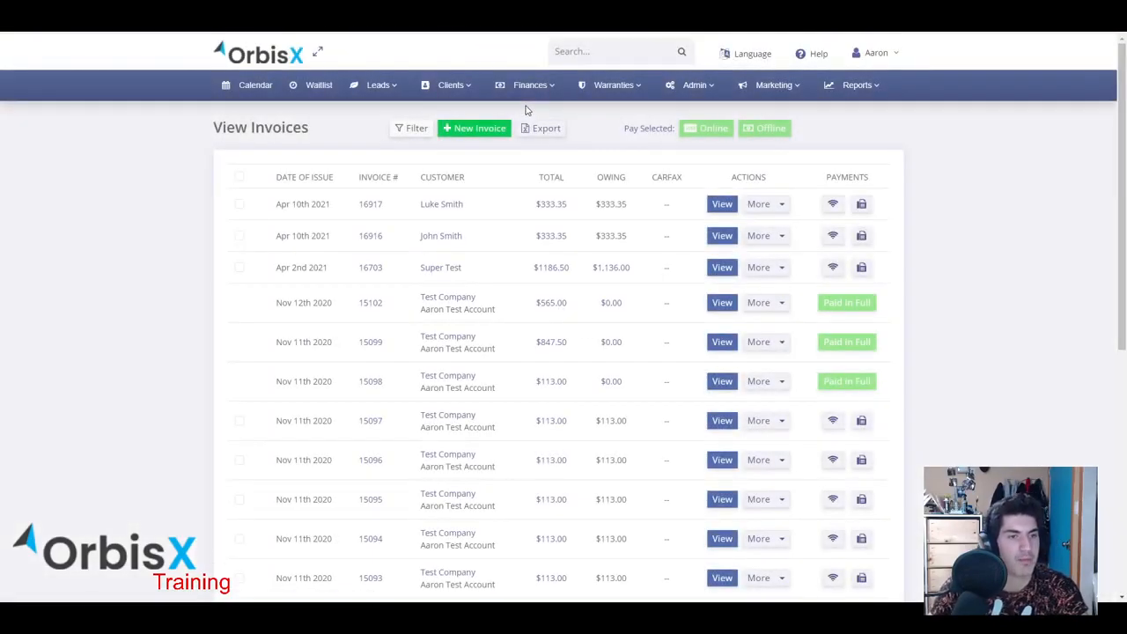
pyautogui.click(240, 204)
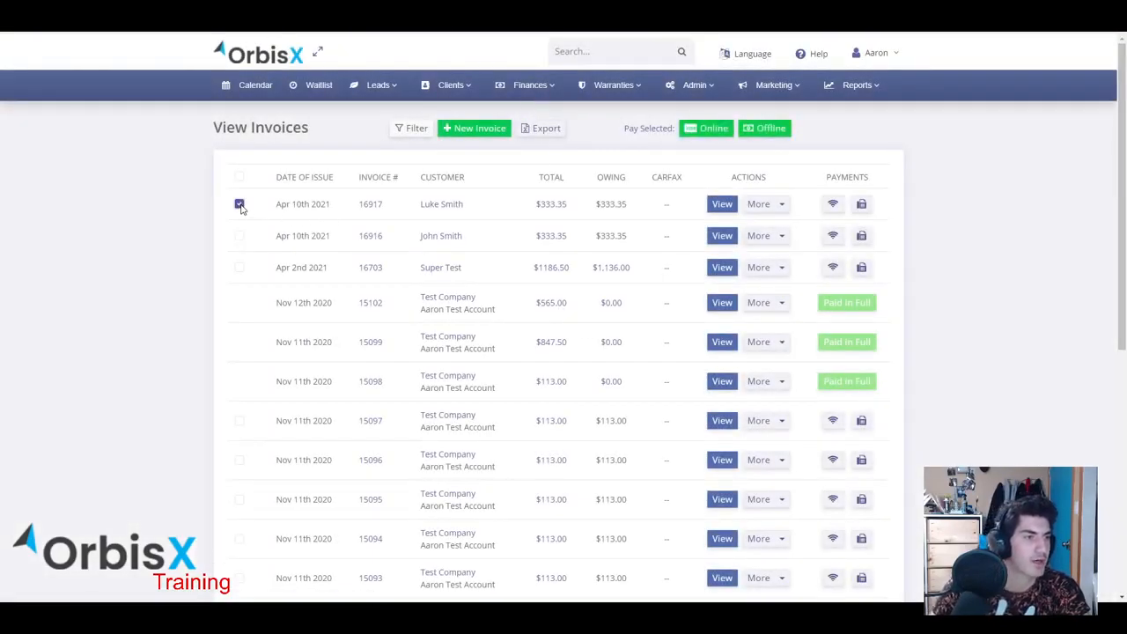
pyautogui.click(863, 206)
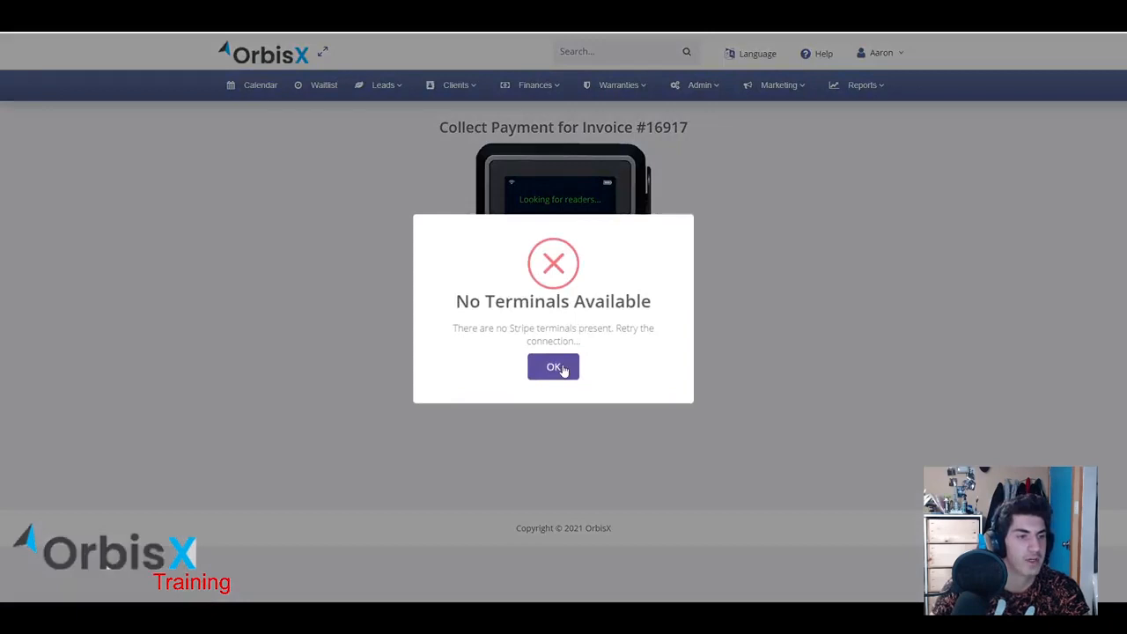
# Dismiss the terminal notice, return to the invoices list and open the online payment page for the topmost invoice
pyautogui.click(558, 368)
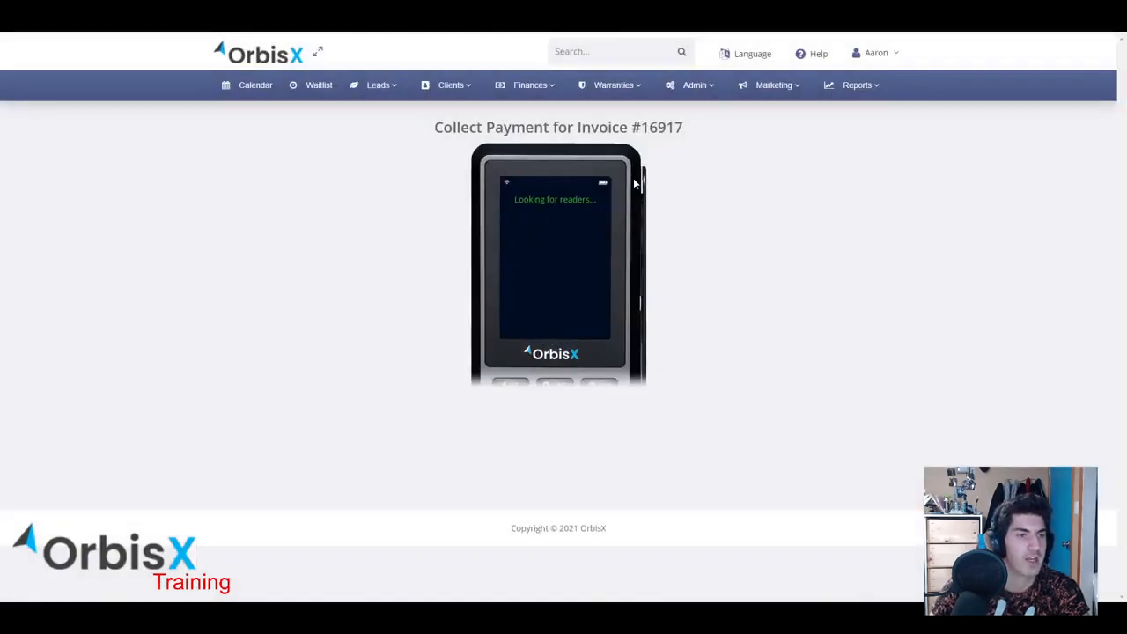
pyautogui.click(16, 34)
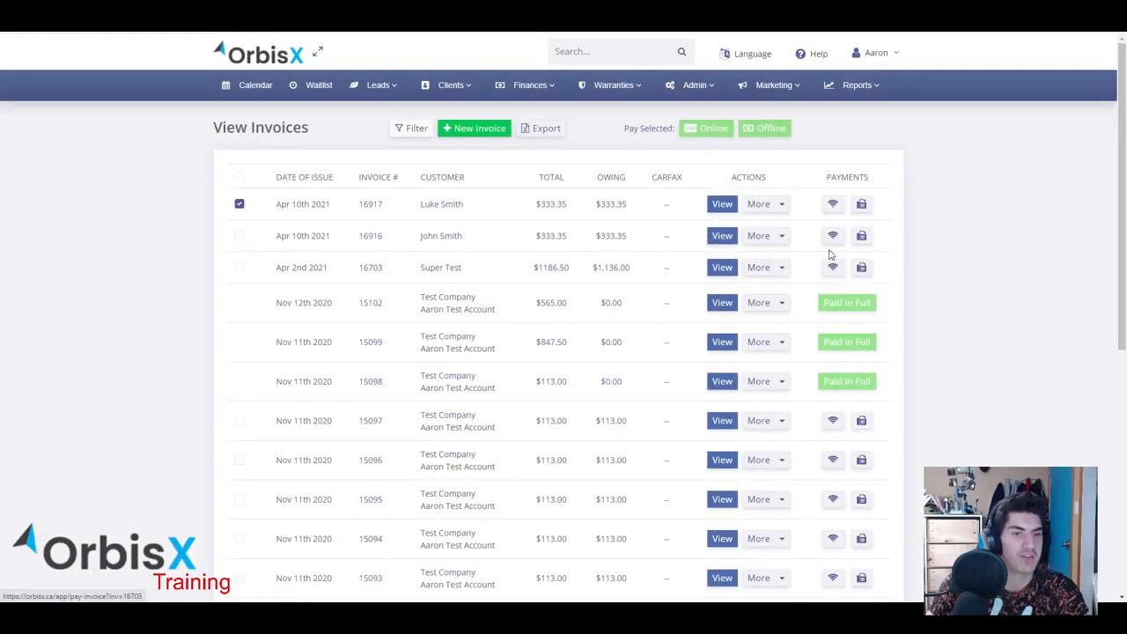
pyautogui.click(833, 206)
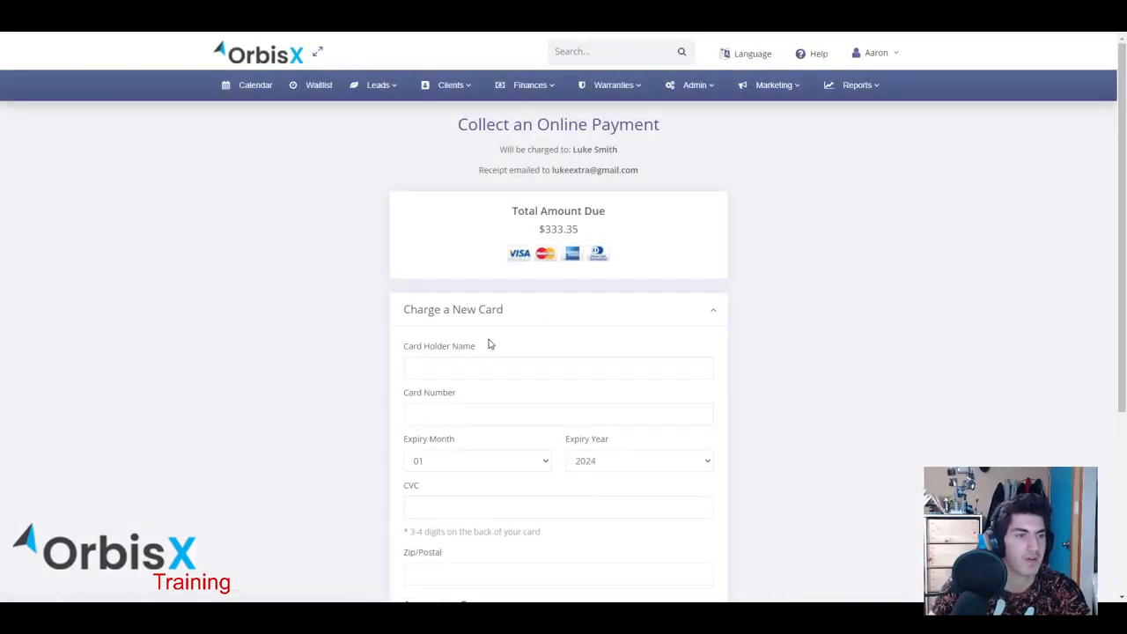
# Return to the invoices list, add the second Apr 10th 2021 invoice and the Apr 2nd 2021 invoice to the selection, and start one combined online payment
pyautogui.click(18, 31)
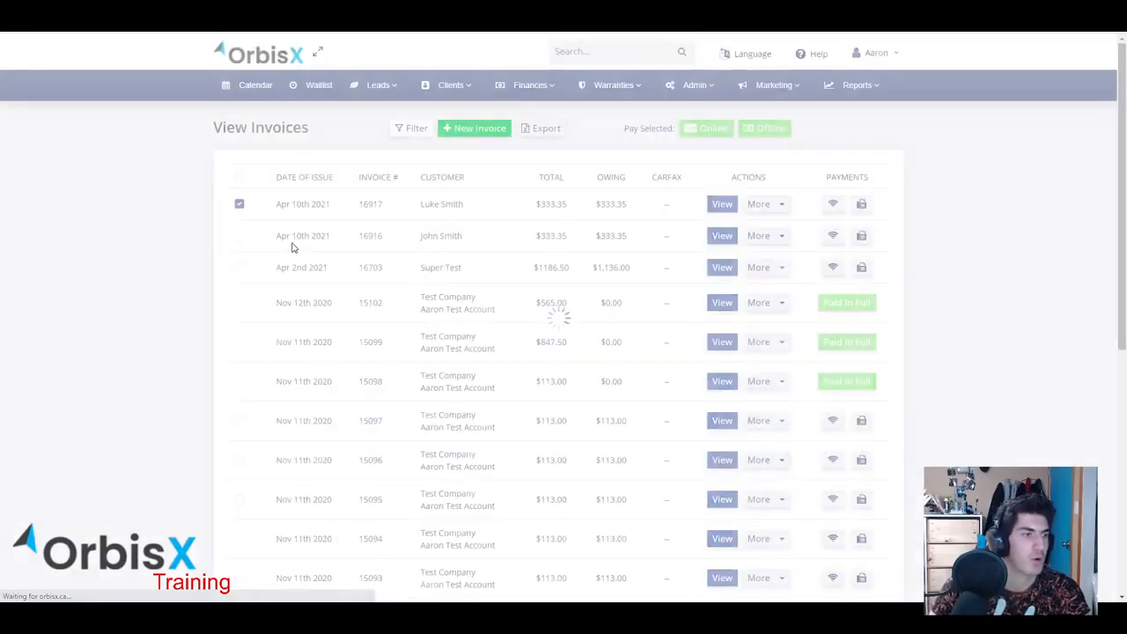
pyautogui.click(238, 236)
pyautogui.click(239, 267)
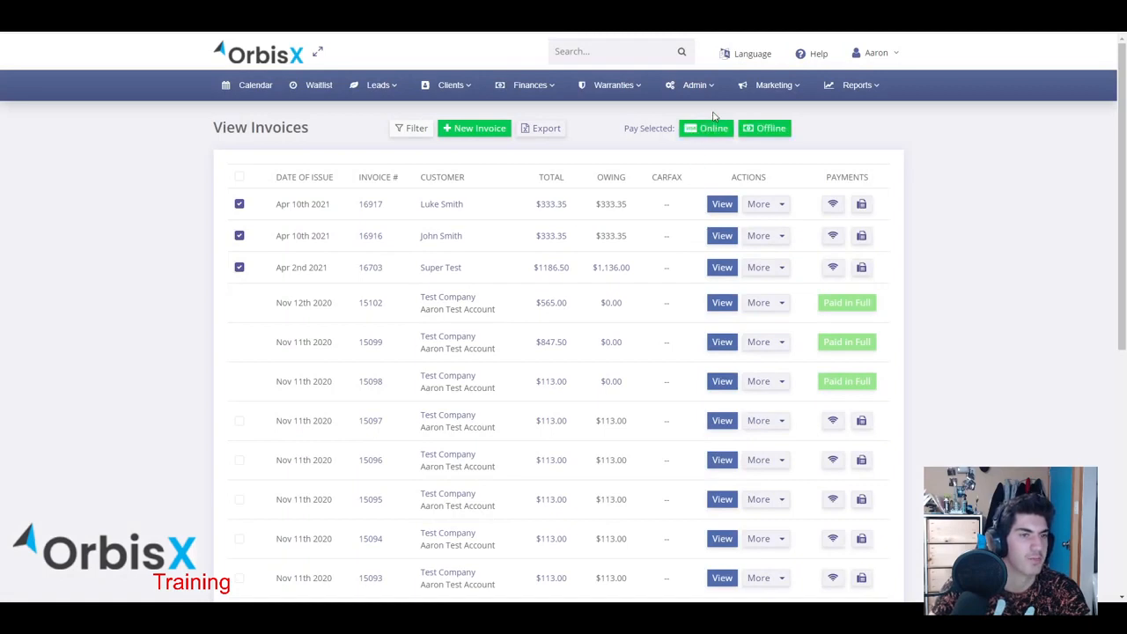
pyautogui.click(710, 131)
# Examine the combined total amount due and the table of invoices included in the online payment
pyautogui.moveTo(532, 211); pyautogui.dragTo(625, 207)
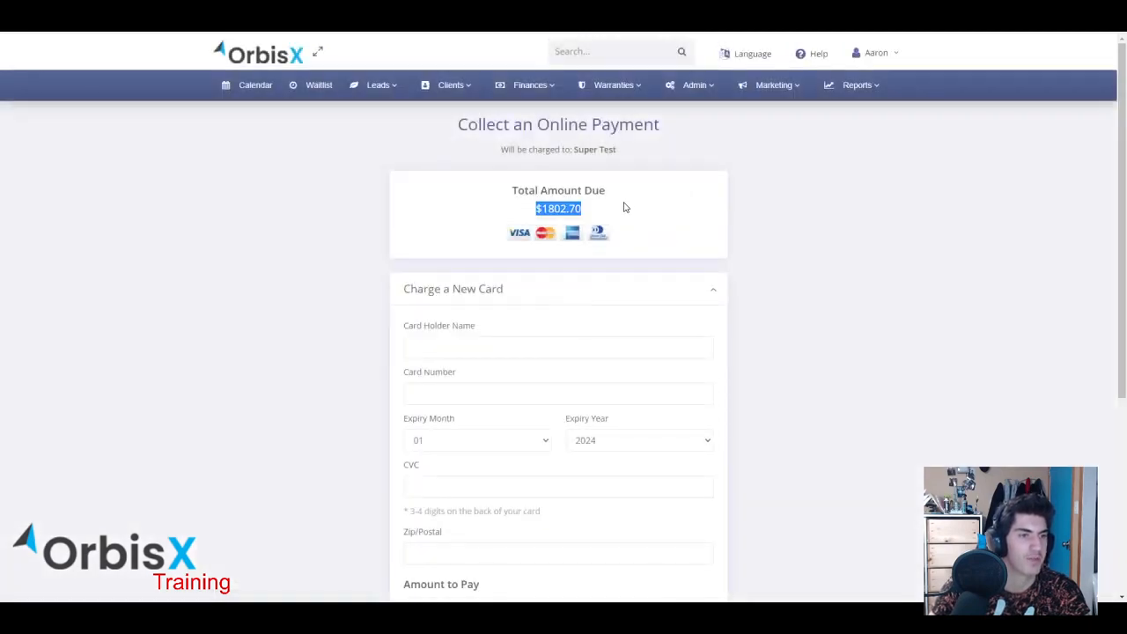
pyautogui.click(627, 209)
pyautogui.scroll(-4, 628, 212)
pyautogui.moveTo(476, 449); pyautogui.dragTo(541, 523)
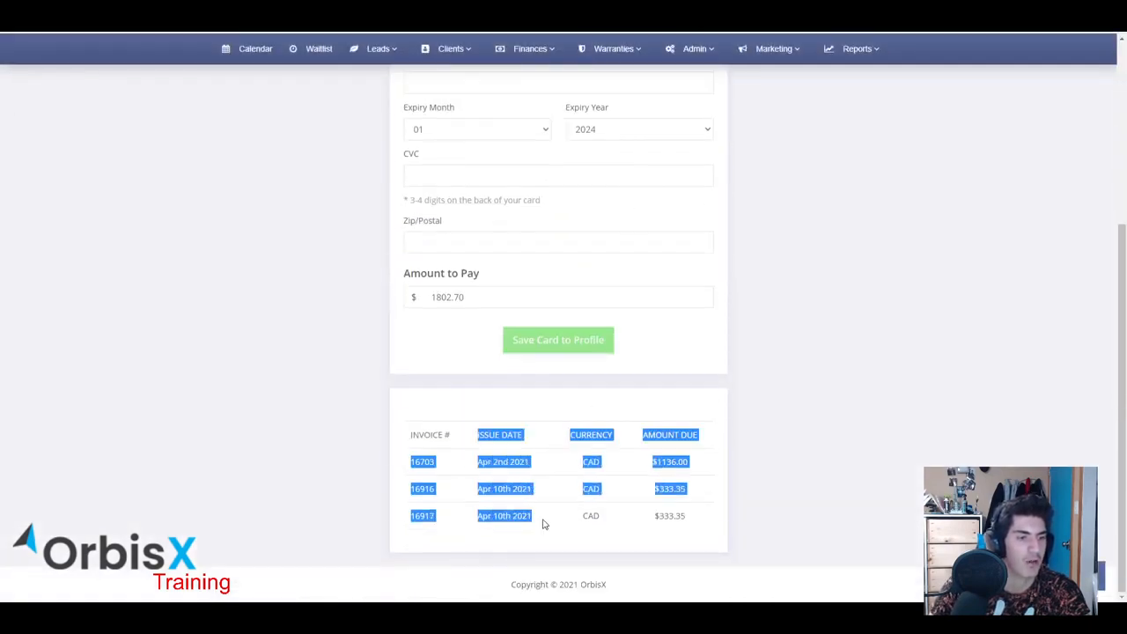
pyautogui.click(558, 468)
pyautogui.scroll(4, 569, 418)
# Open the admin Settings & Options page
pyautogui.click(773, 84)
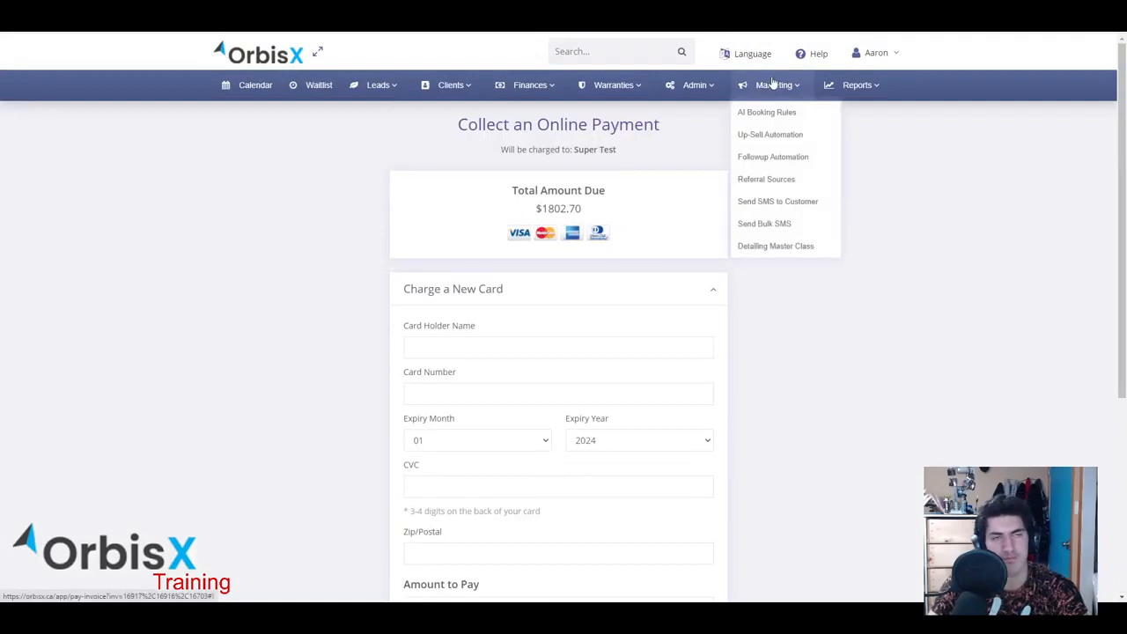
pyautogui.click(697, 86)
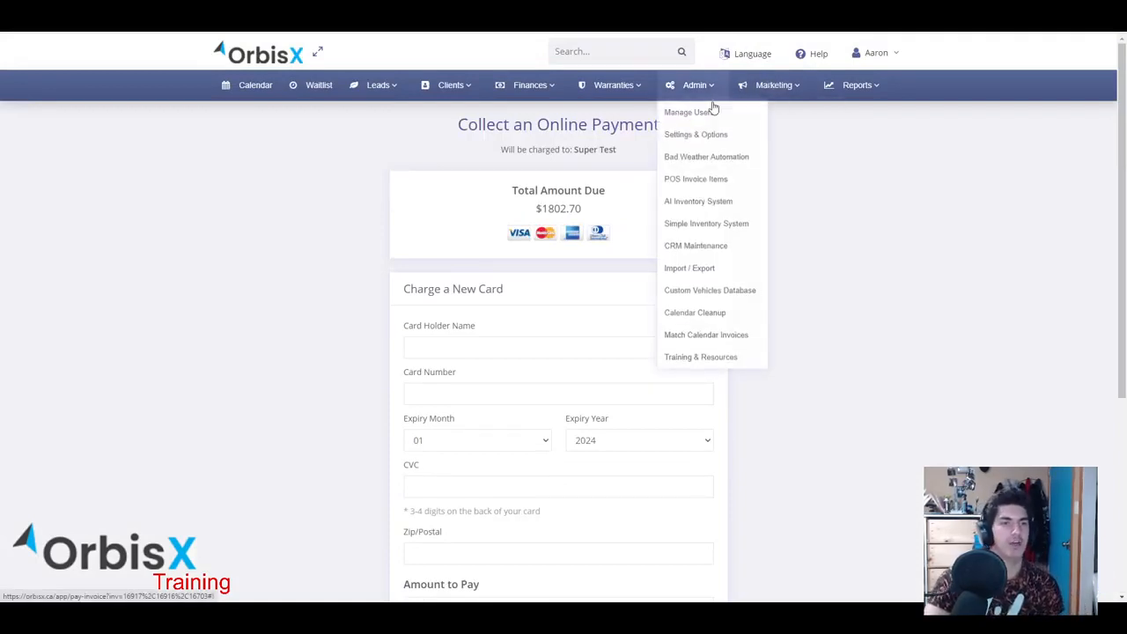
pyautogui.click(706, 138)
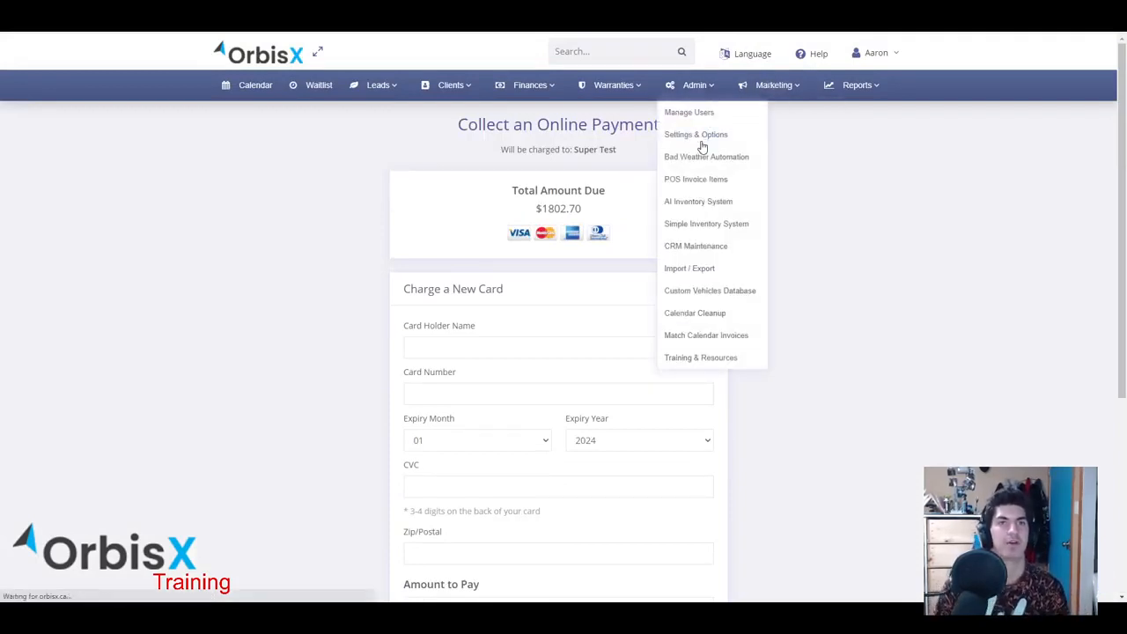